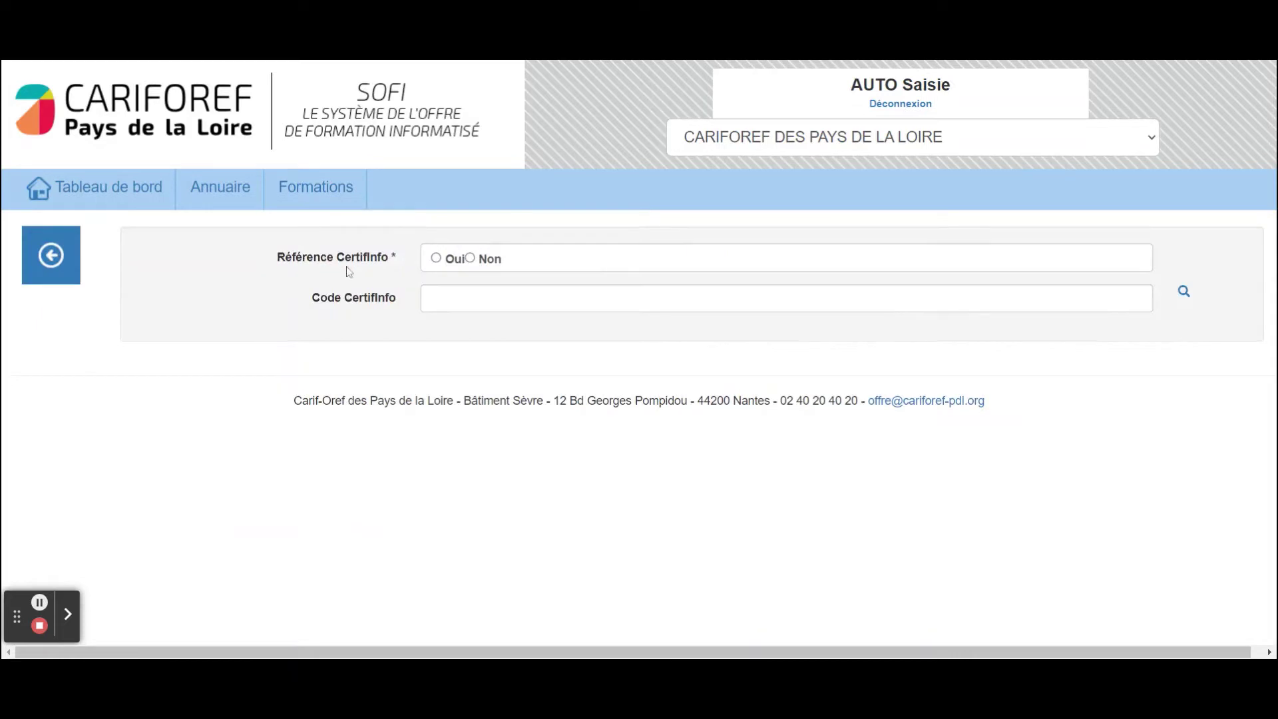
# Mark the training as CertifInfo-referenced, search for "Titre professionnel assistant ressources humaines" and select the certification with code 109049
pyautogui.click(438, 263)
pyautogui.click(1183, 292)
pyautogui.click(347, 308)
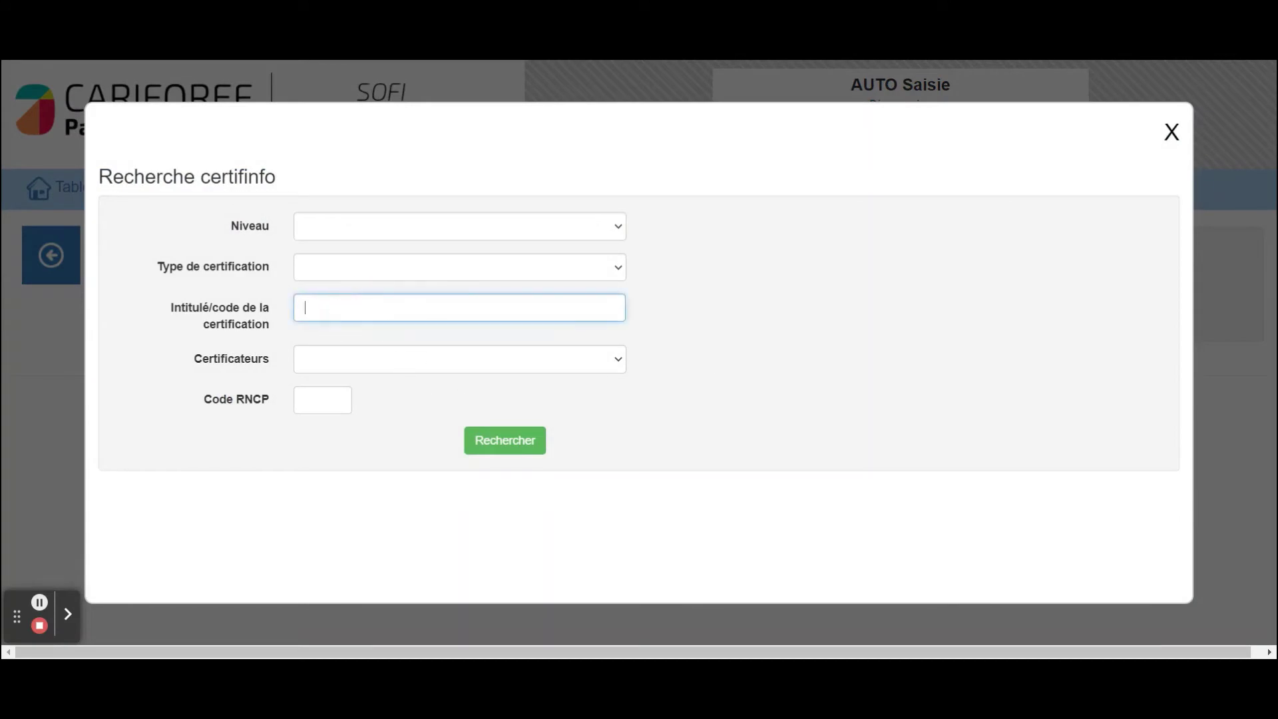
pyautogui.write('assistant ressources')
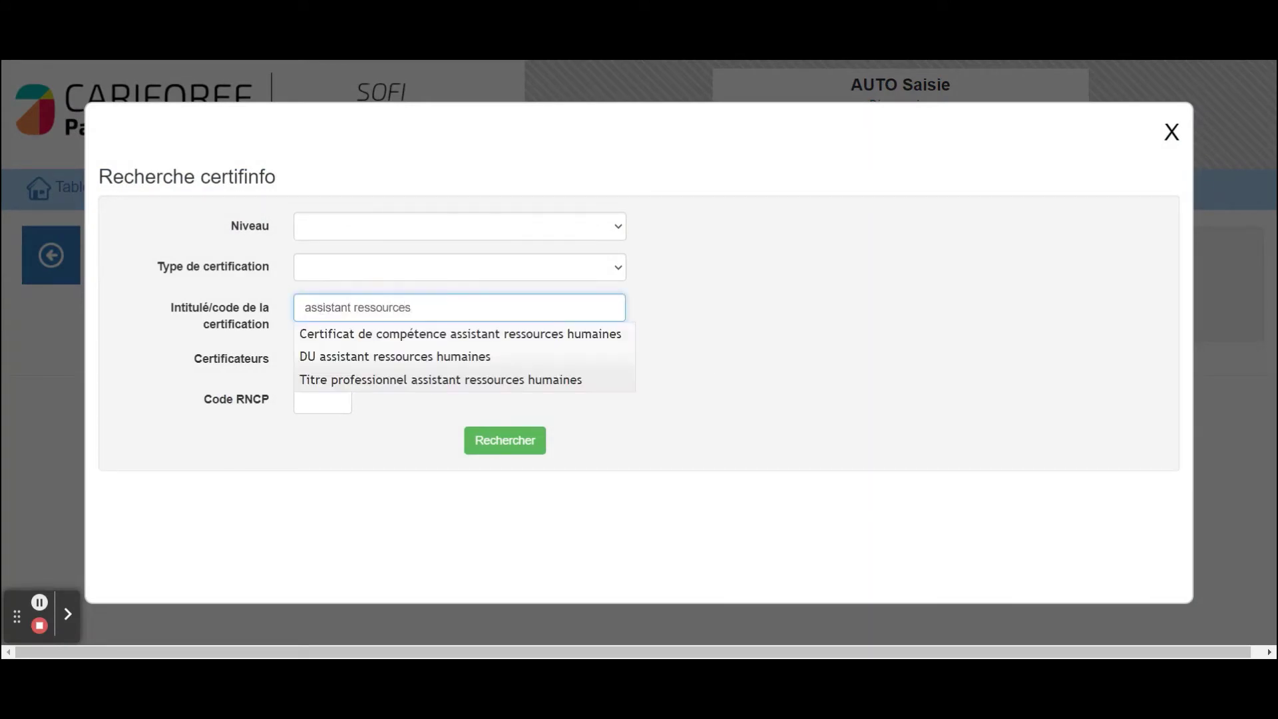
pyautogui.click(364, 396)
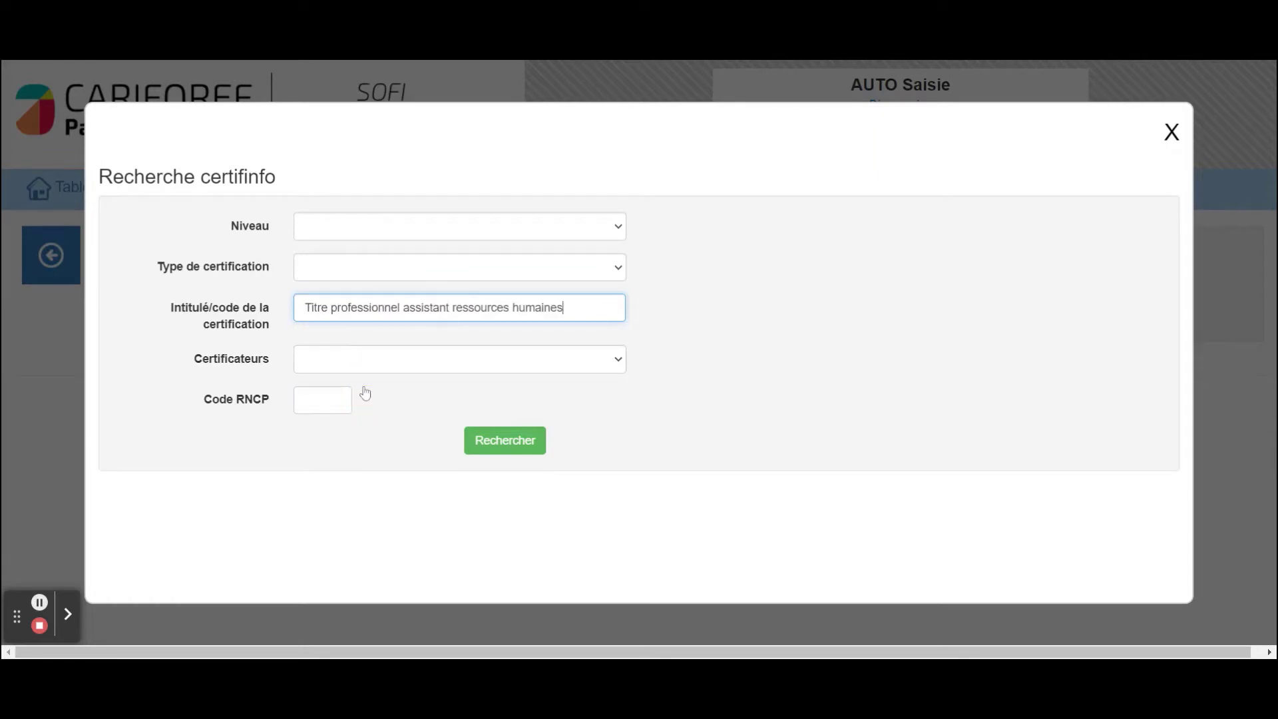
pyautogui.click(495, 447)
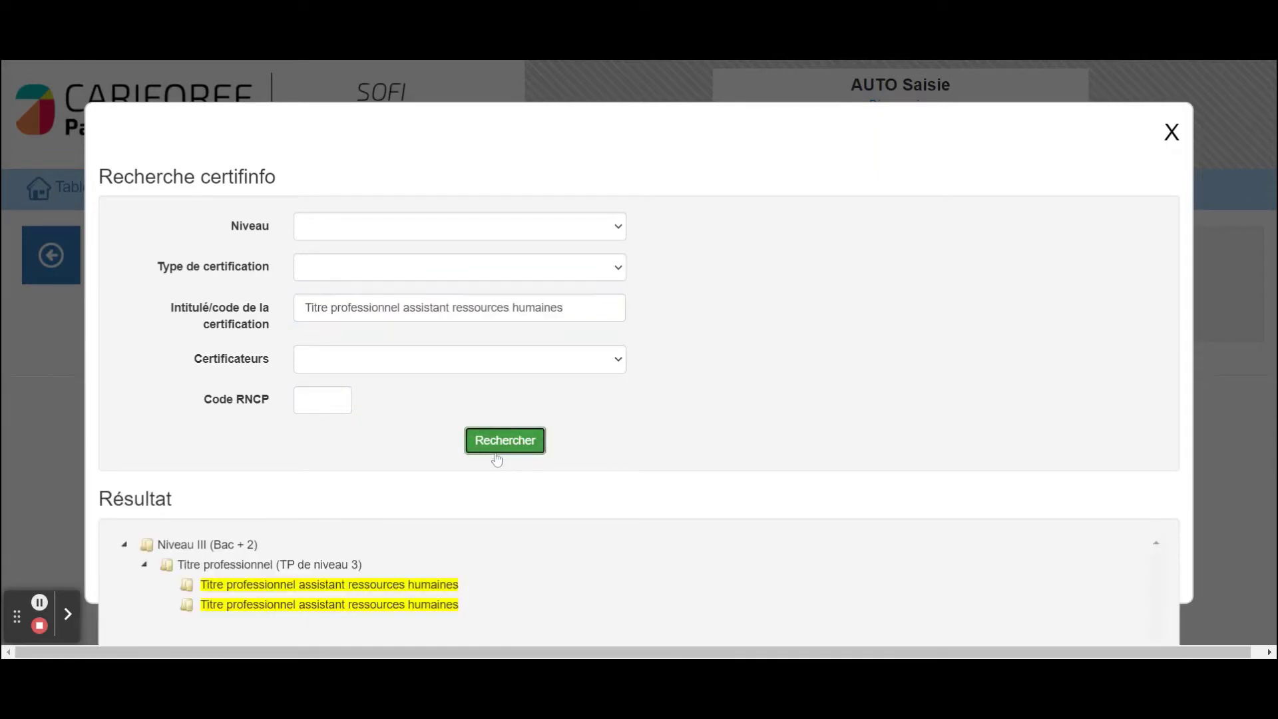
pyautogui.click(437, 585)
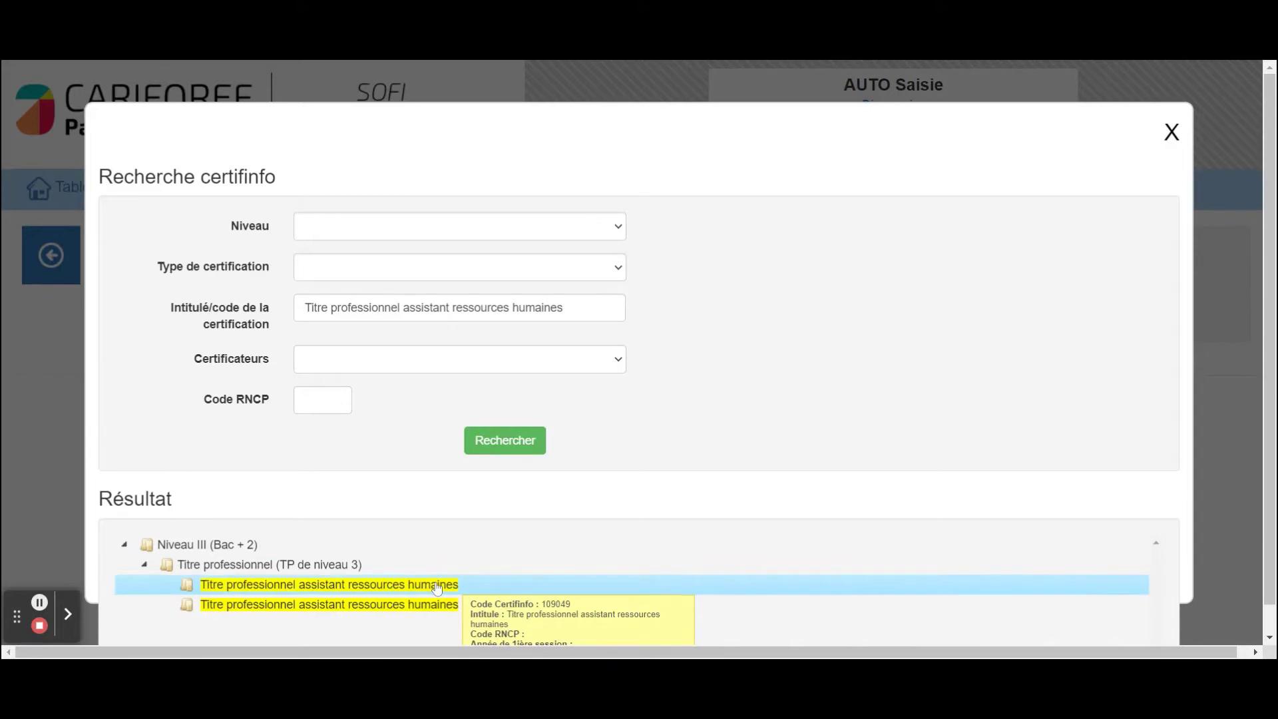
# Individualise the training by skills block with Partielle validation, excluding block 2, "Contribuer au développement des ressources humaines"
pyautogui.scroll(-3, 273, 500)
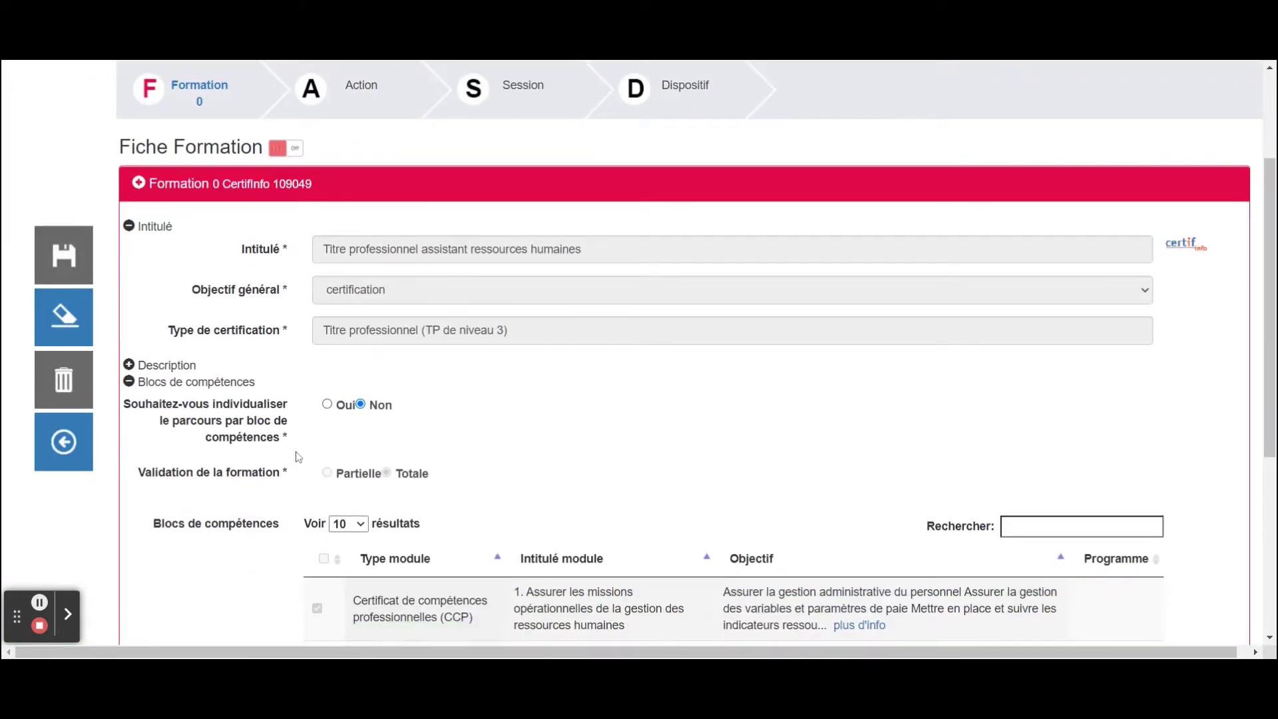
pyautogui.click(326, 405)
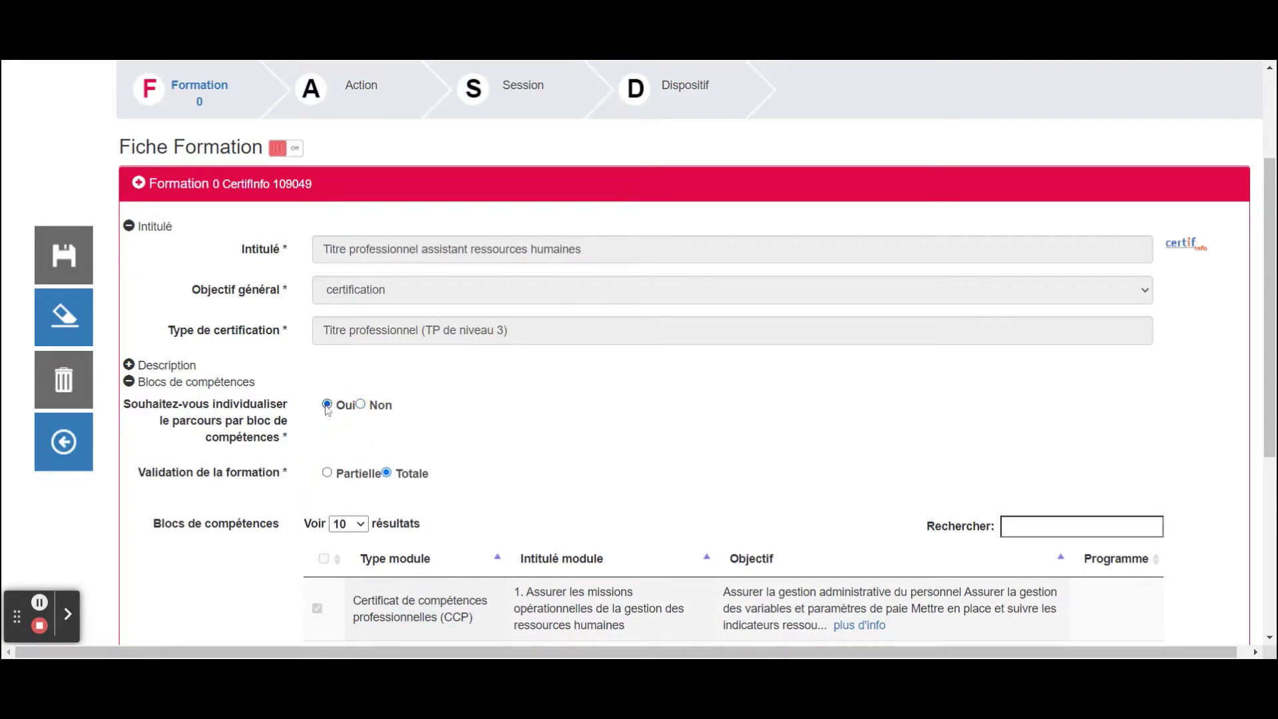
pyautogui.click(327, 473)
pyautogui.scroll(-1, 276, 481)
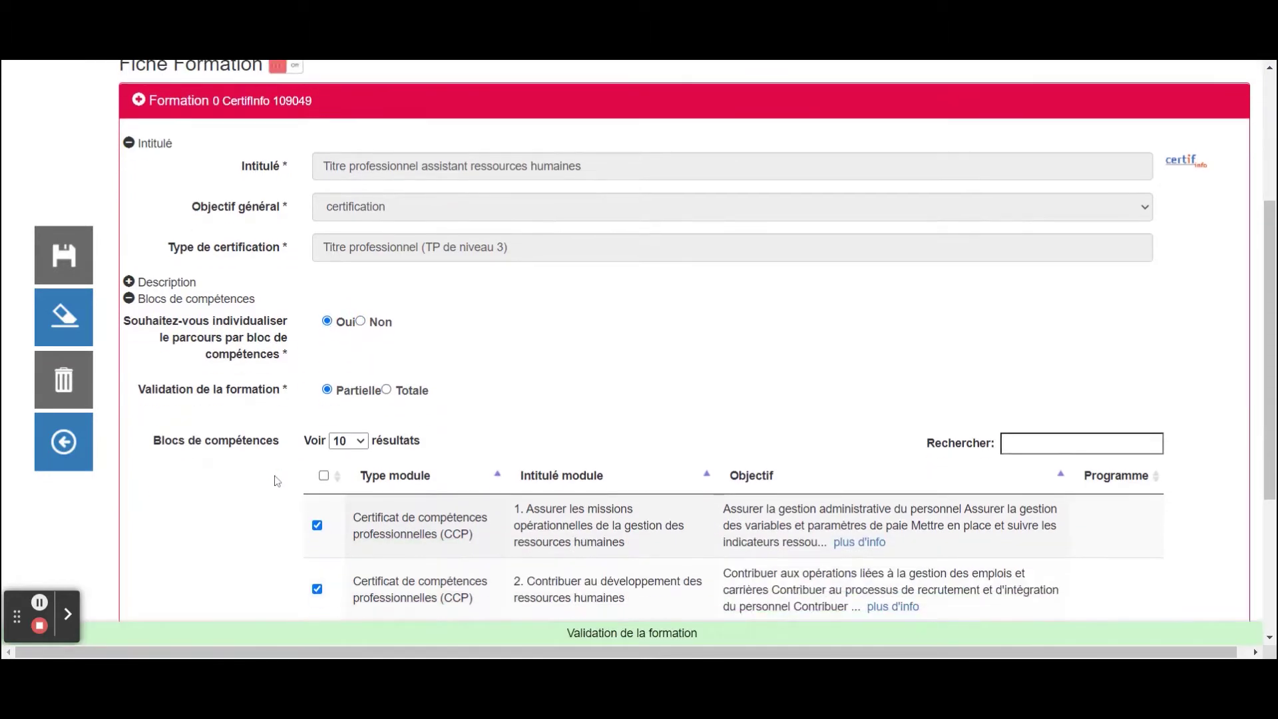
pyautogui.scroll(-2, 277, 481)
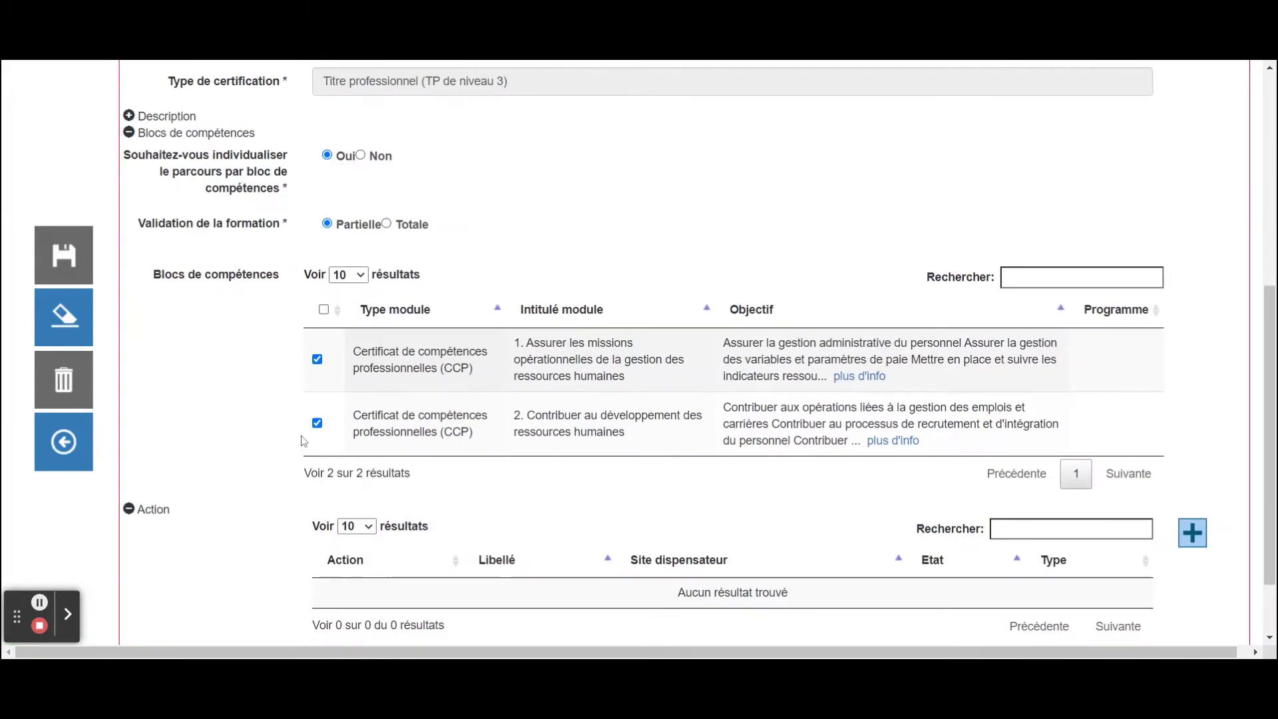
pyautogui.click(318, 424)
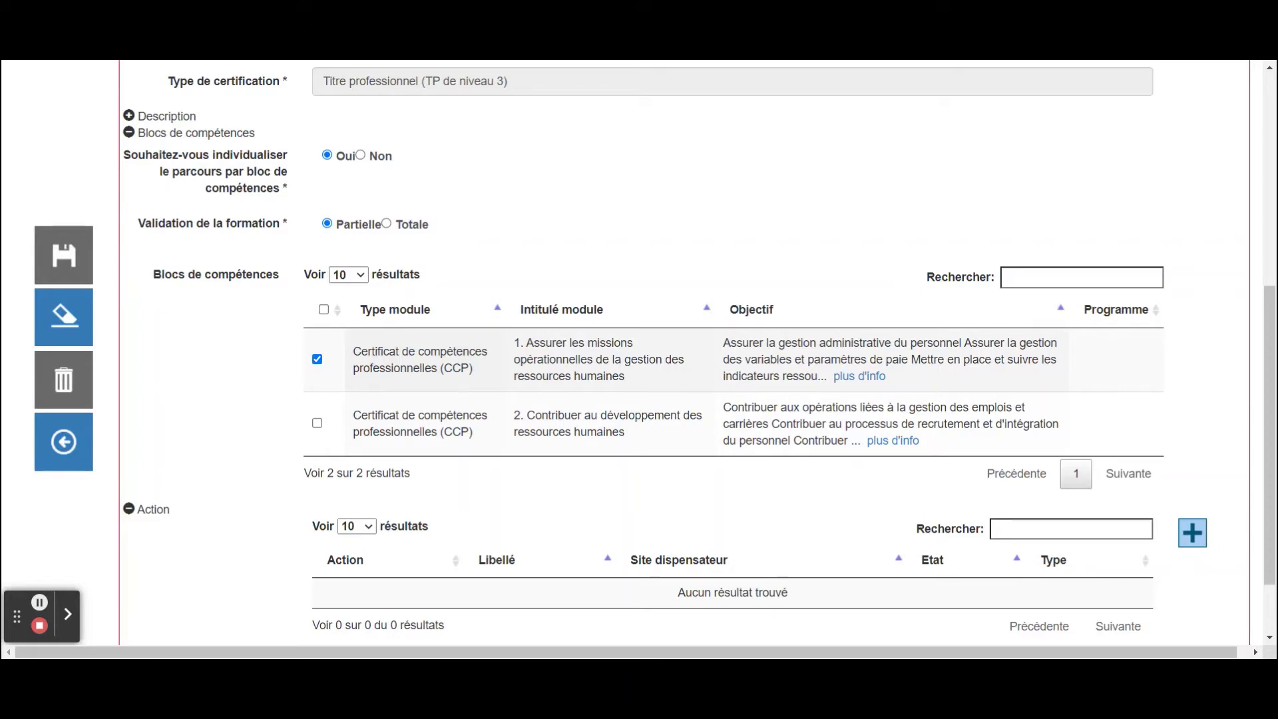
# Add a new action to the training
pyautogui.scroll(-2, 686, 466)
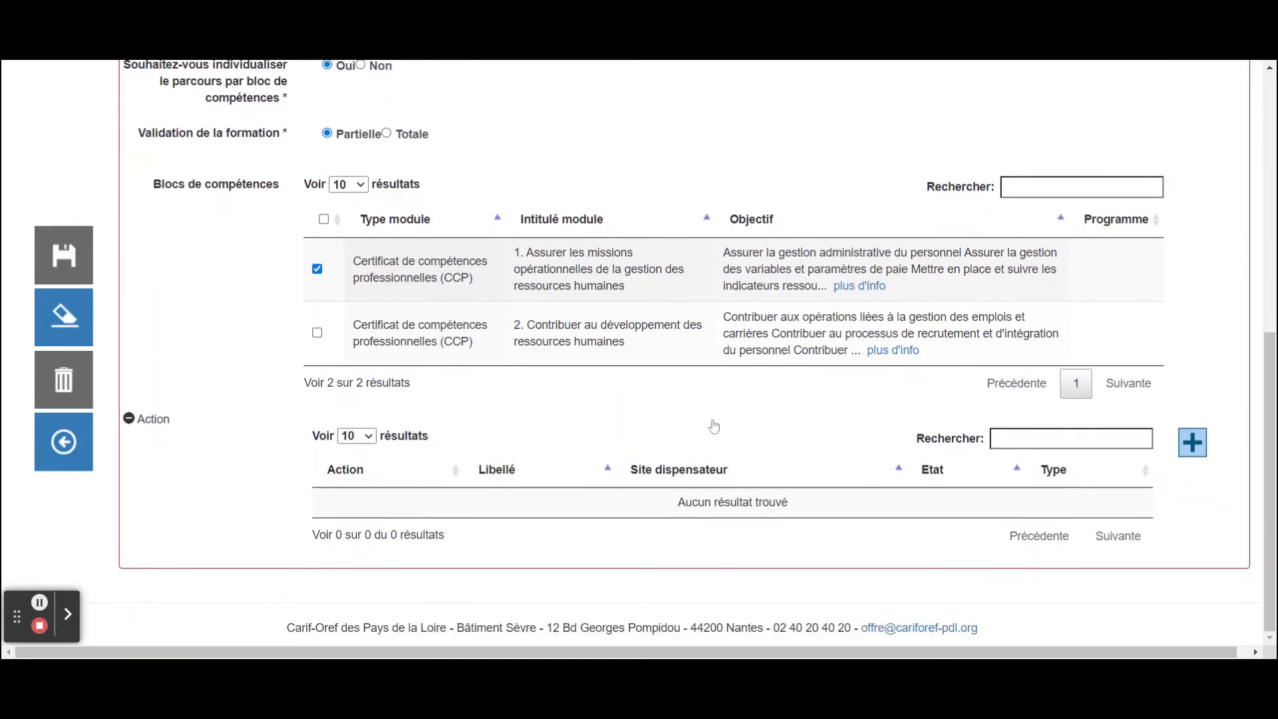
pyautogui.click(1193, 455)
# Review the action's optional fields, from Complément intitulé, programme, Objectifs and Résultats attendus through Mon + formation and the video, PDF and action URLs
pyautogui.scroll(-3, 234, 491)
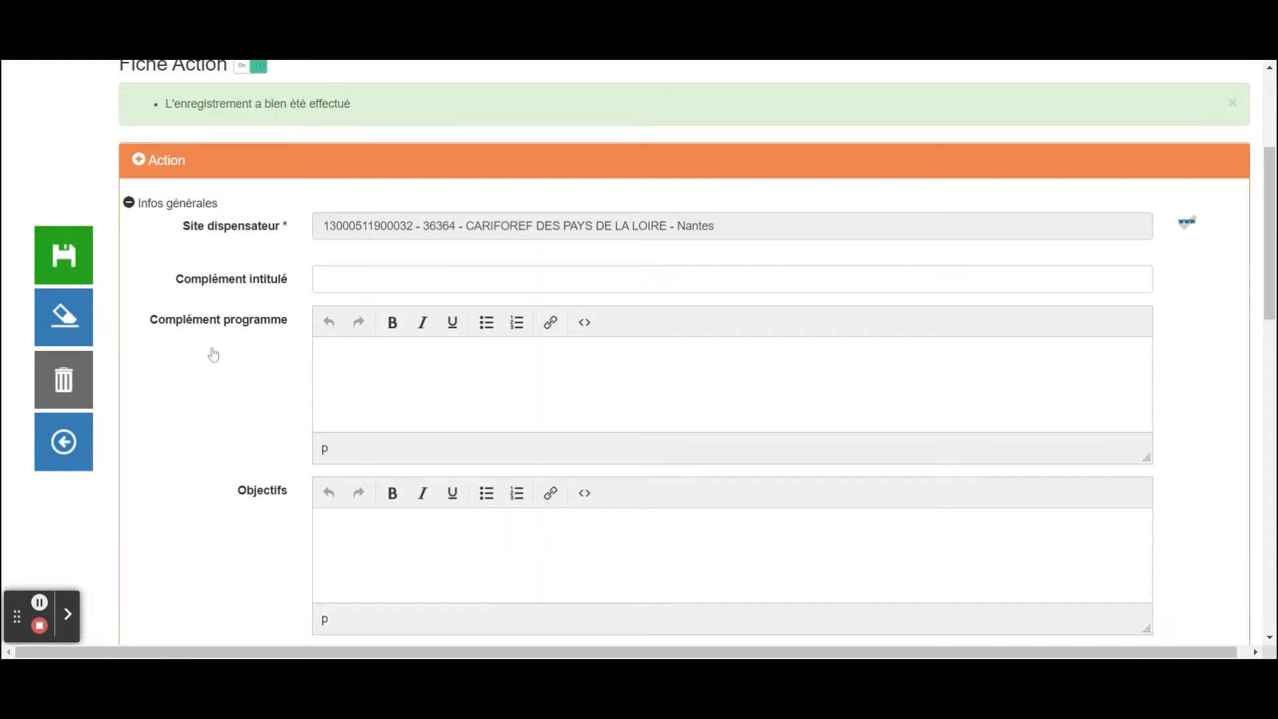
pyautogui.click(333, 280)
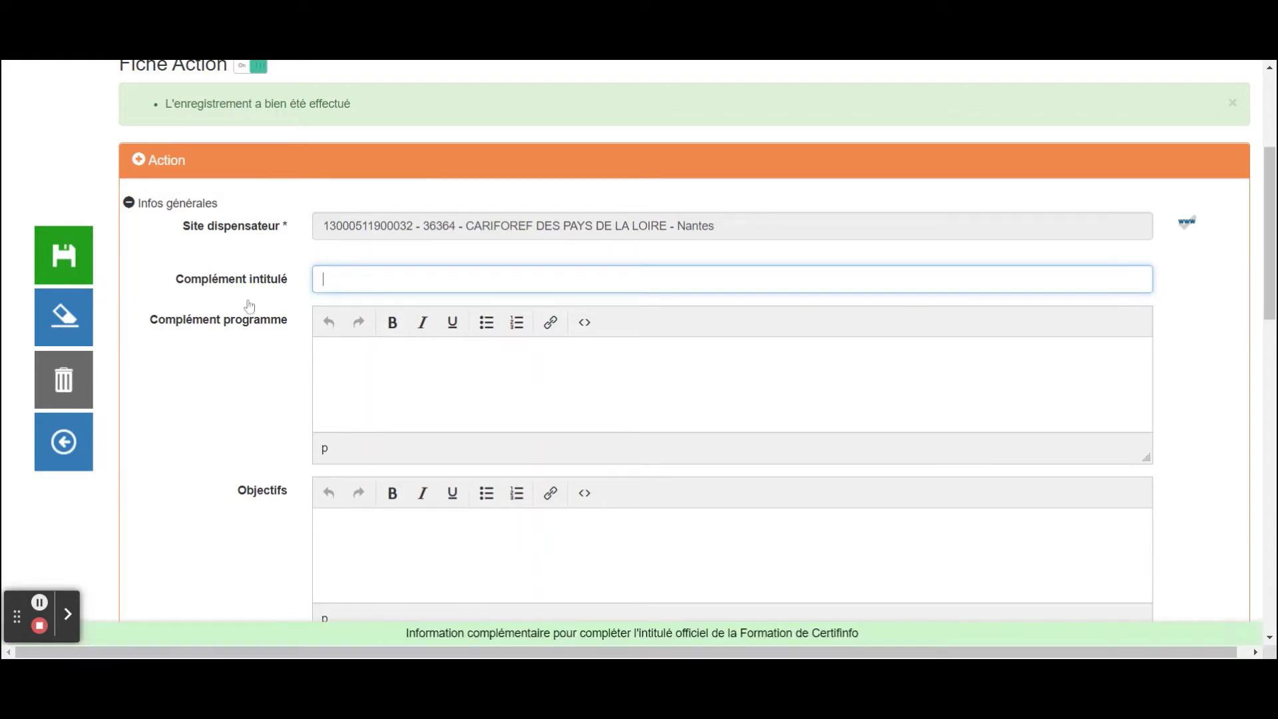
pyautogui.click(343, 389)
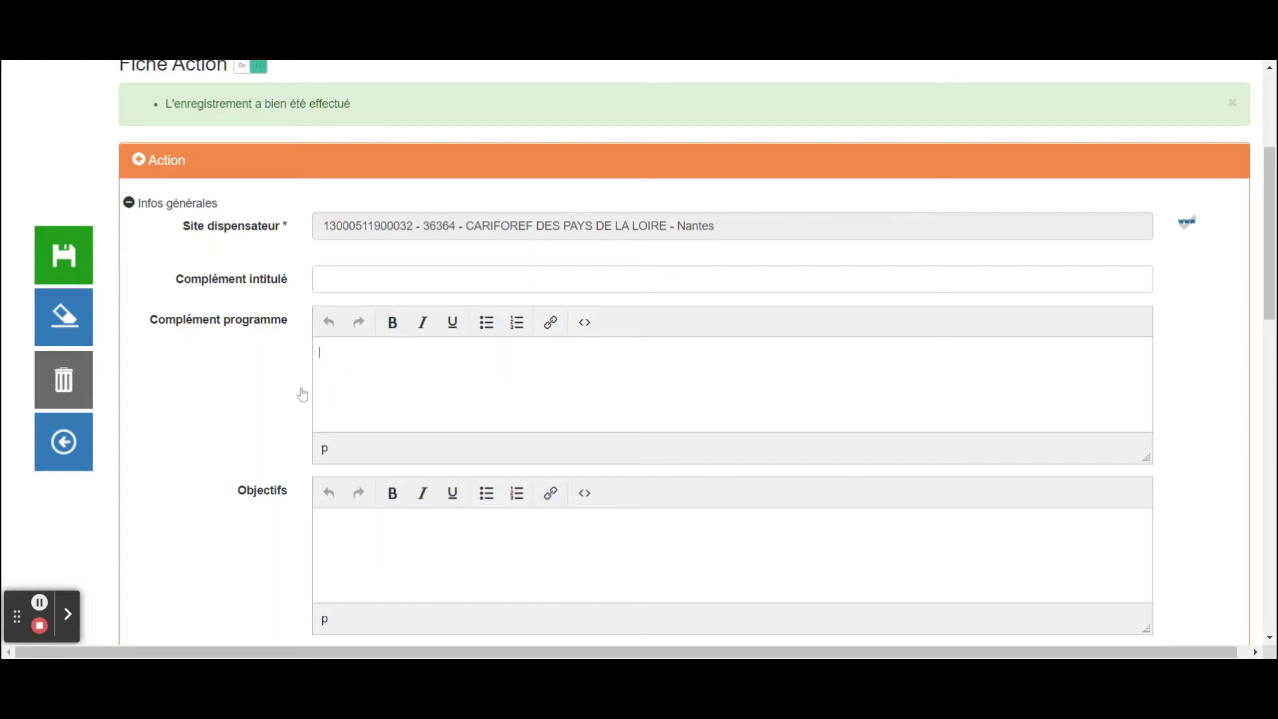
pyautogui.scroll(-2, 279, 395)
pyautogui.click(379, 394)
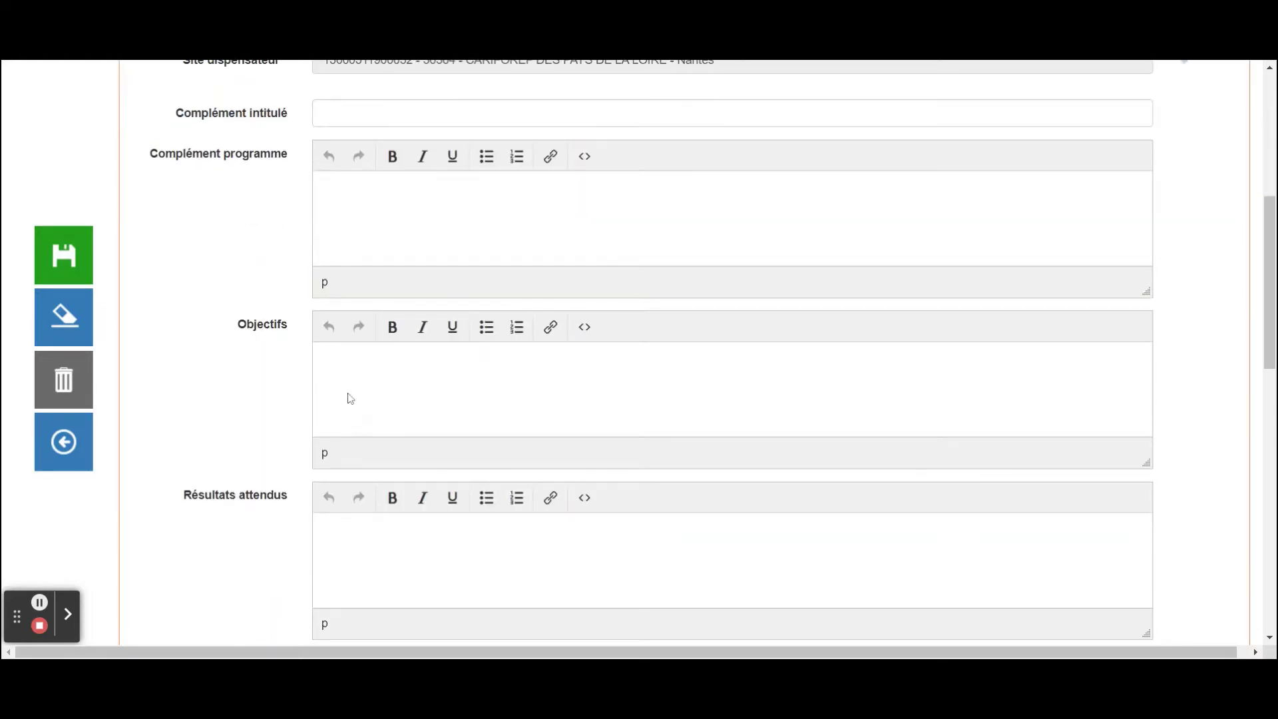
pyautogui.scroll(-1, 227, 399)
pyautogui.click(322, 466)
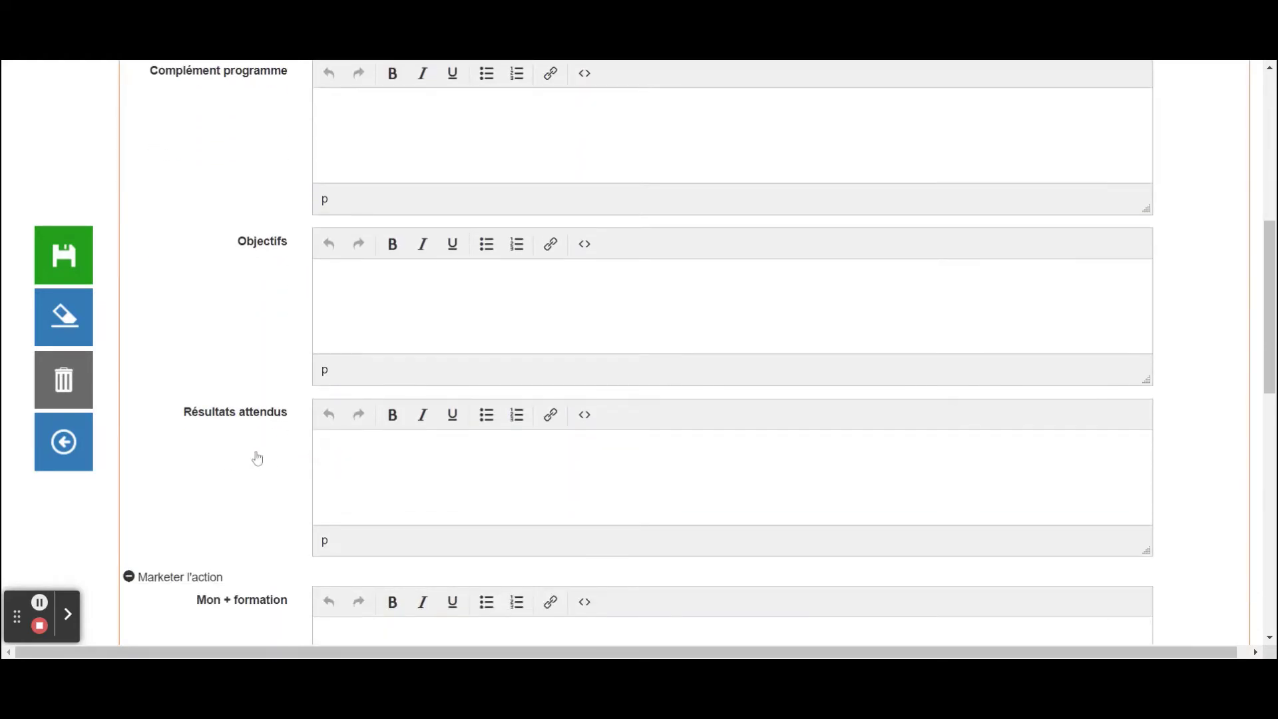
pyautogui.scroll(-3, 257, 458)
pyautogui.click(359, 424)
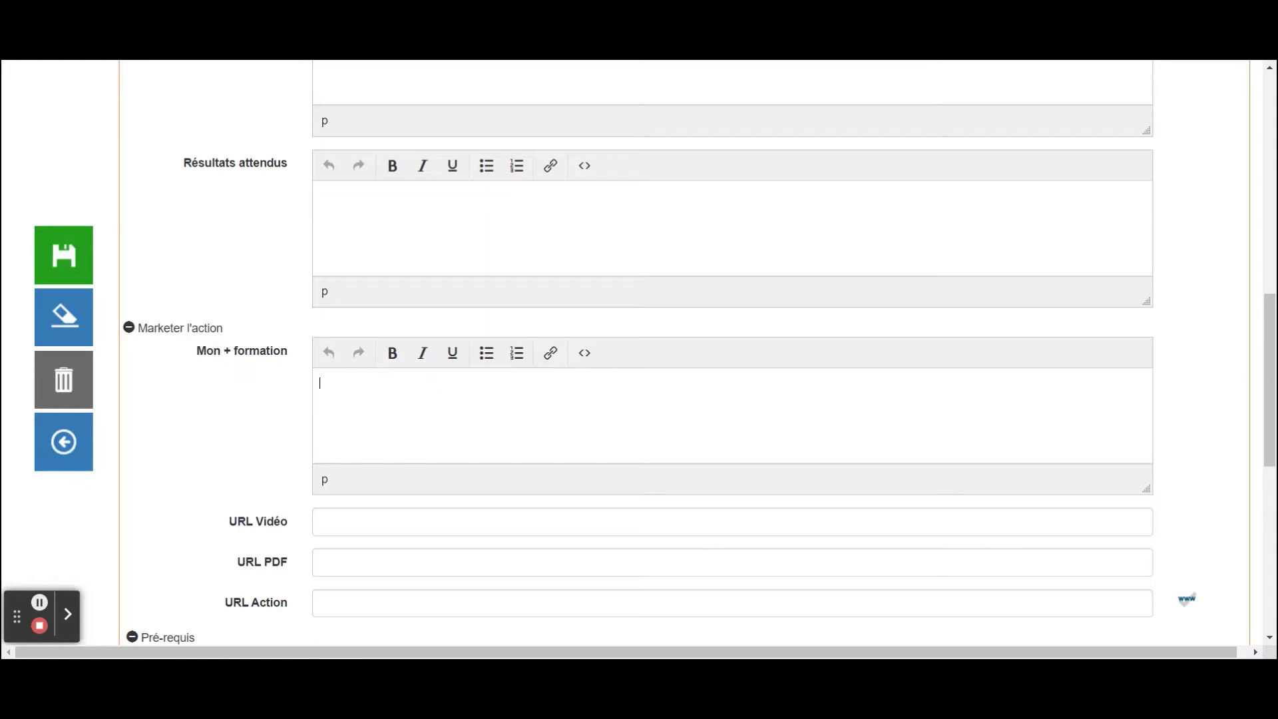
pyautogui.scroll(-1, 358, 423)
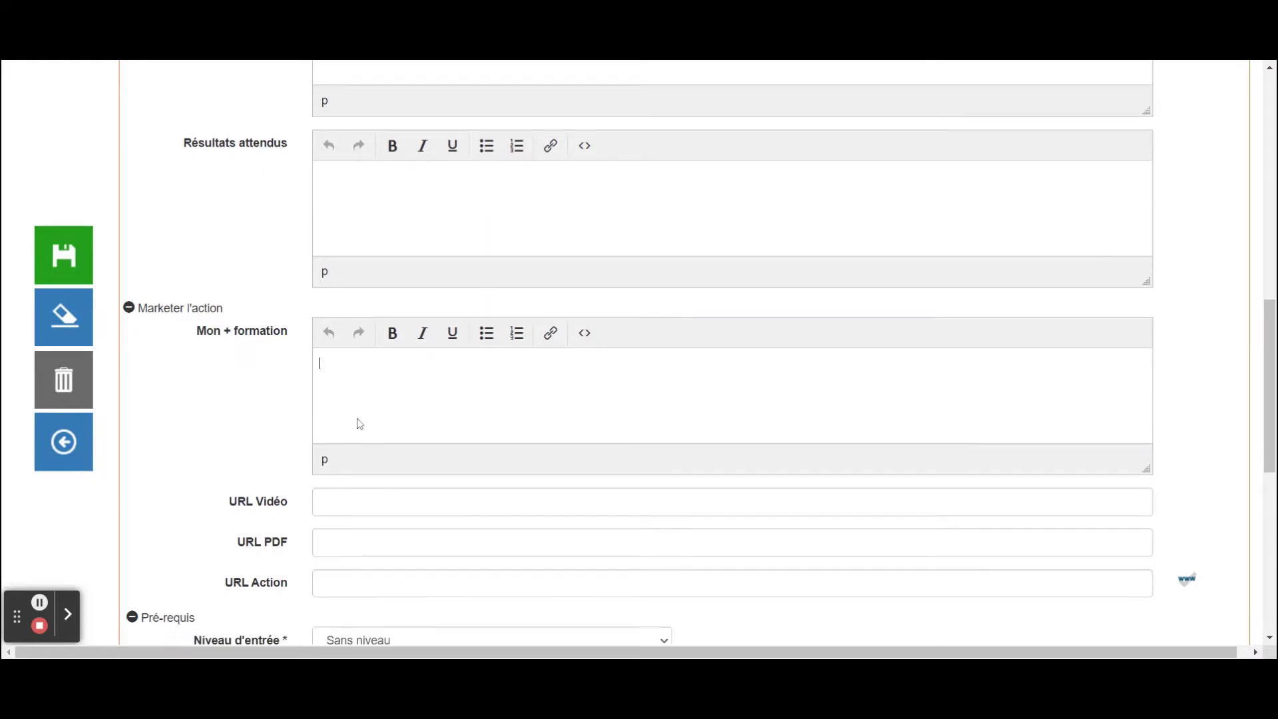
pyautogui.click(331, 440)
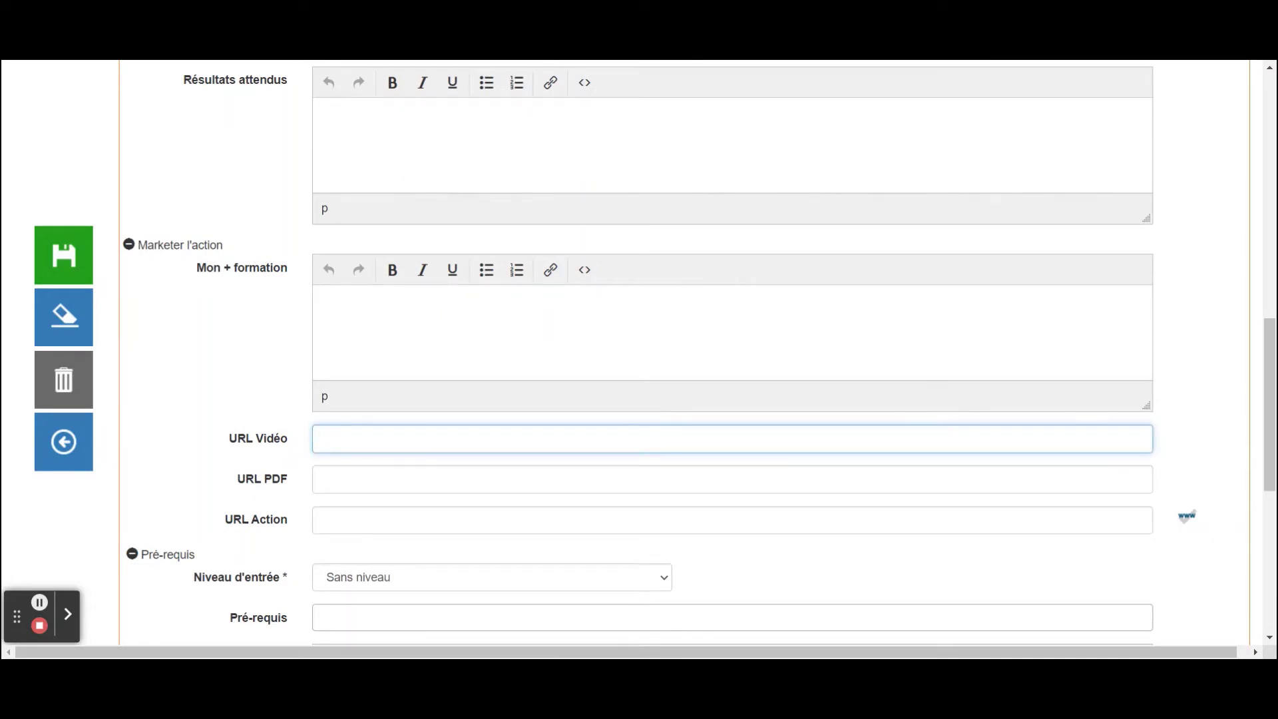
pyautogui.click(331, 479)
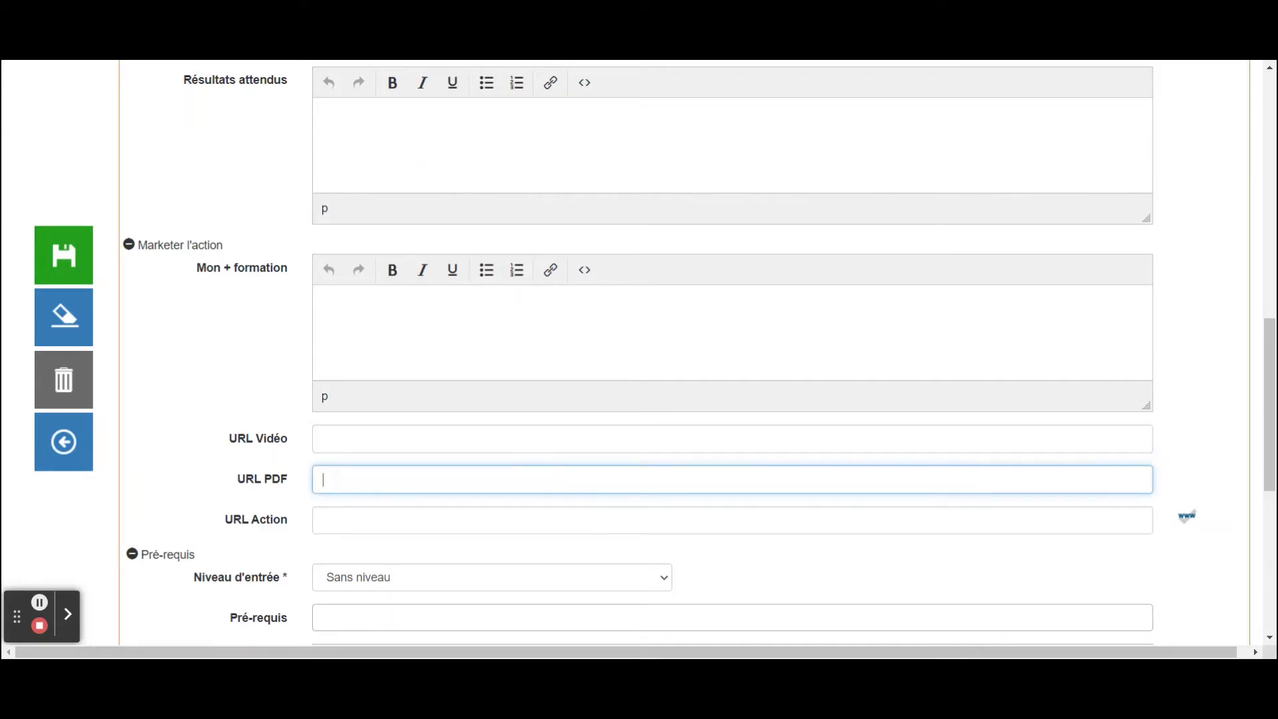
pyautogui.click(337, 519)
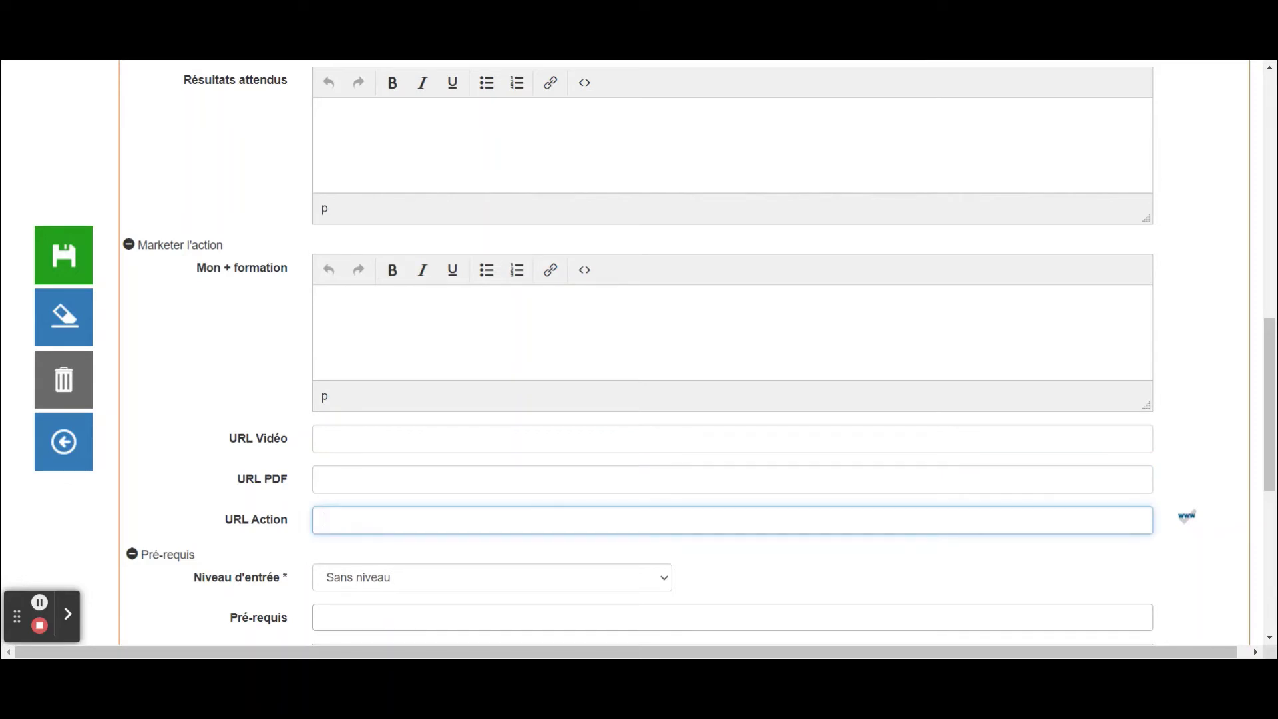
# Set the action's entry level to "BAC, BAC PRO, BP ou équivalent" and add the prerequisite "18 ans révolus"
pyautogui.scroll(-3, 337, 520)
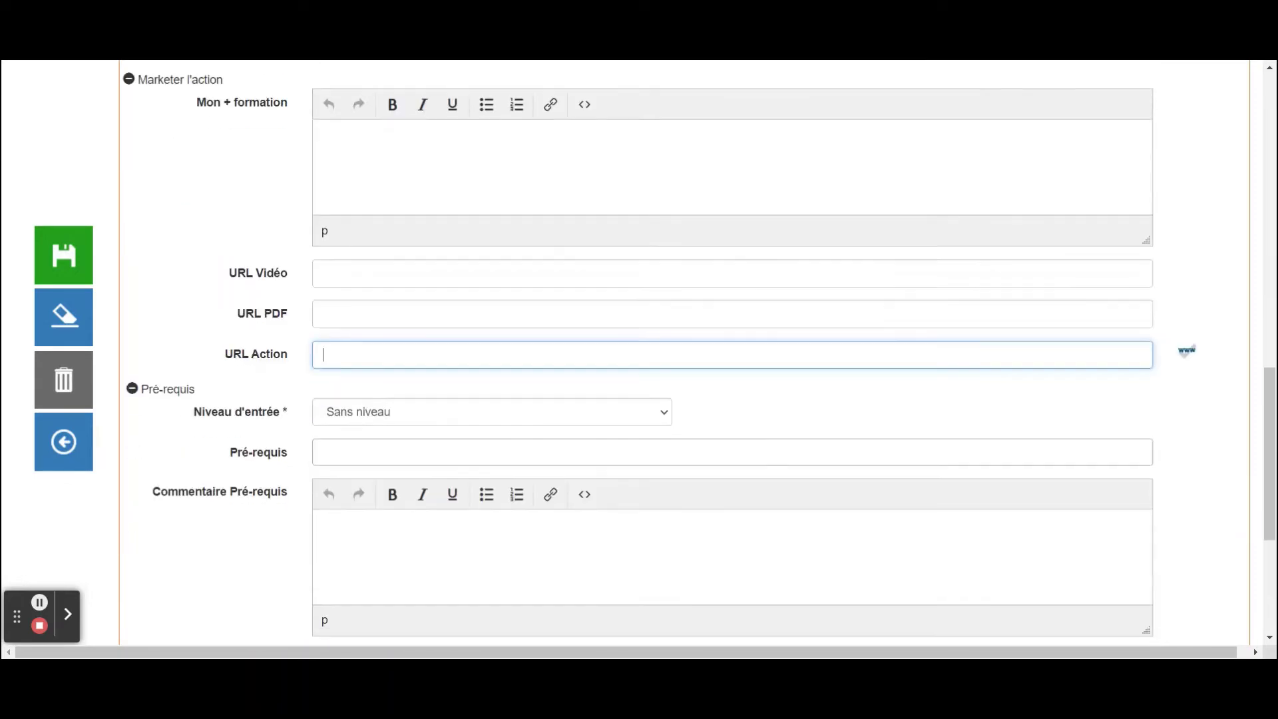
pyautogui.click(350, 412)
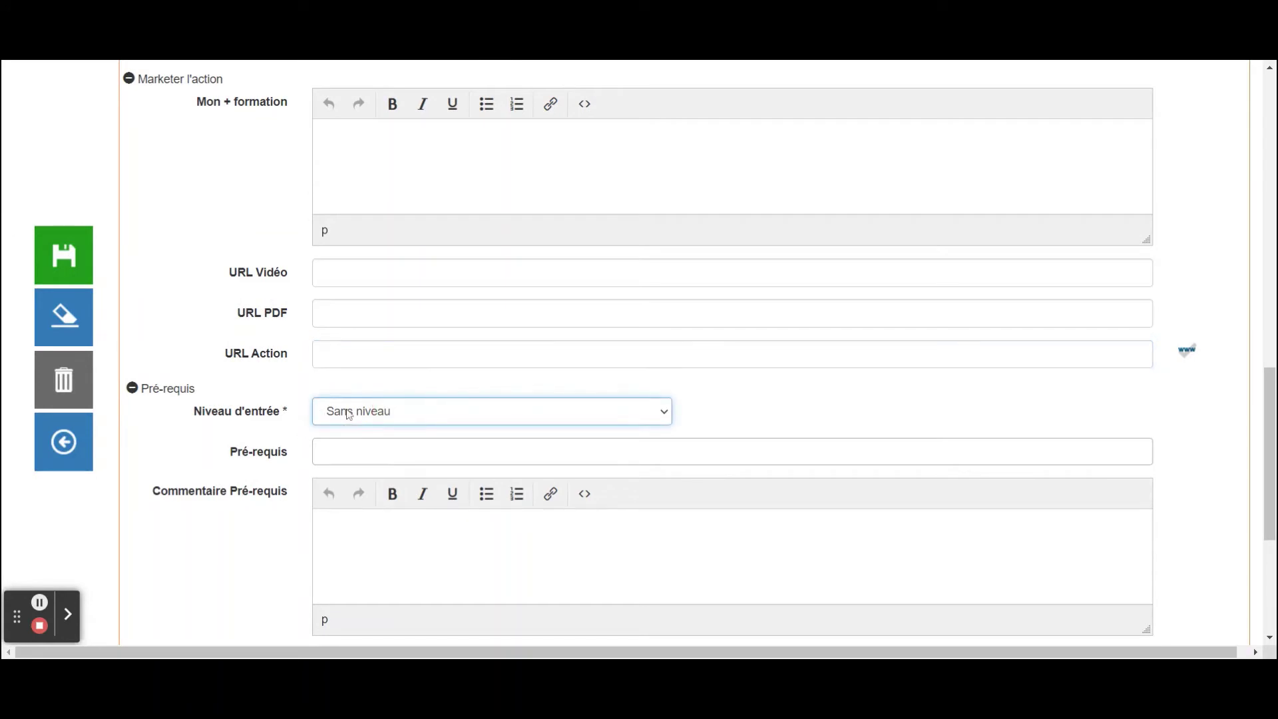
pyautogui.press('b')
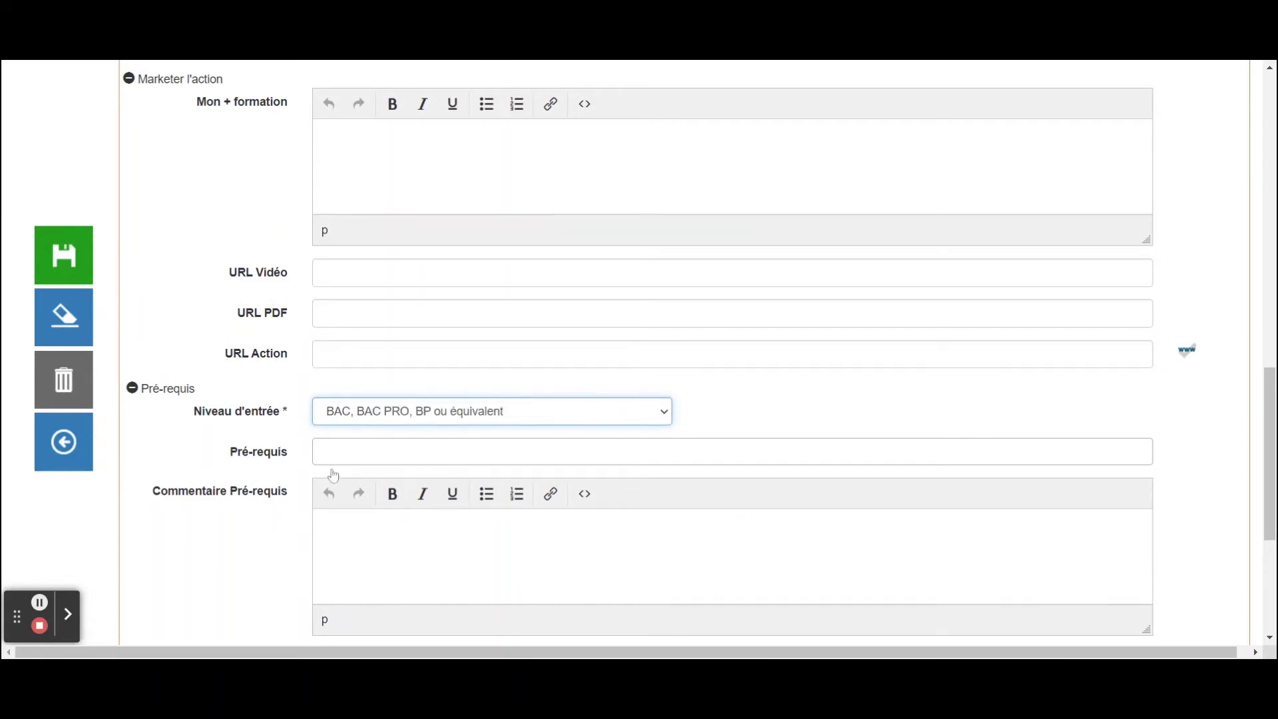
pyautogui.click(333, 451)
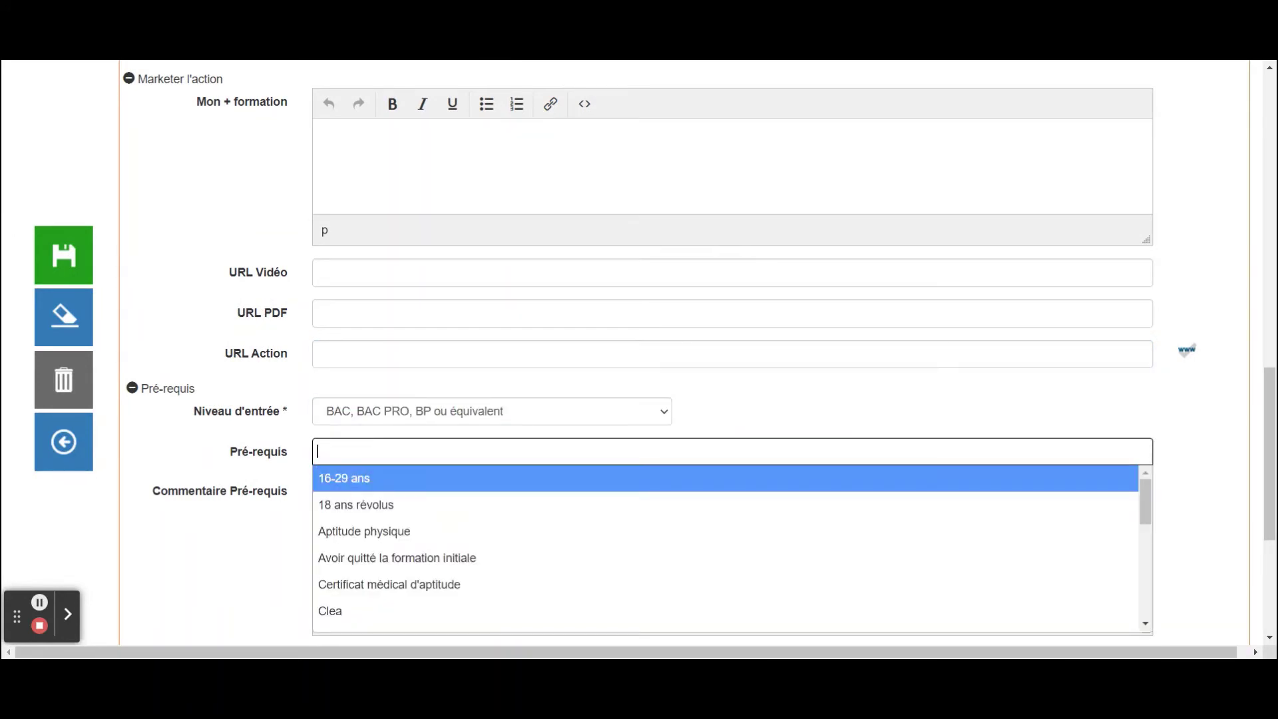
pyautogui.click(344, 508)
pyautogui.click(321, 526)
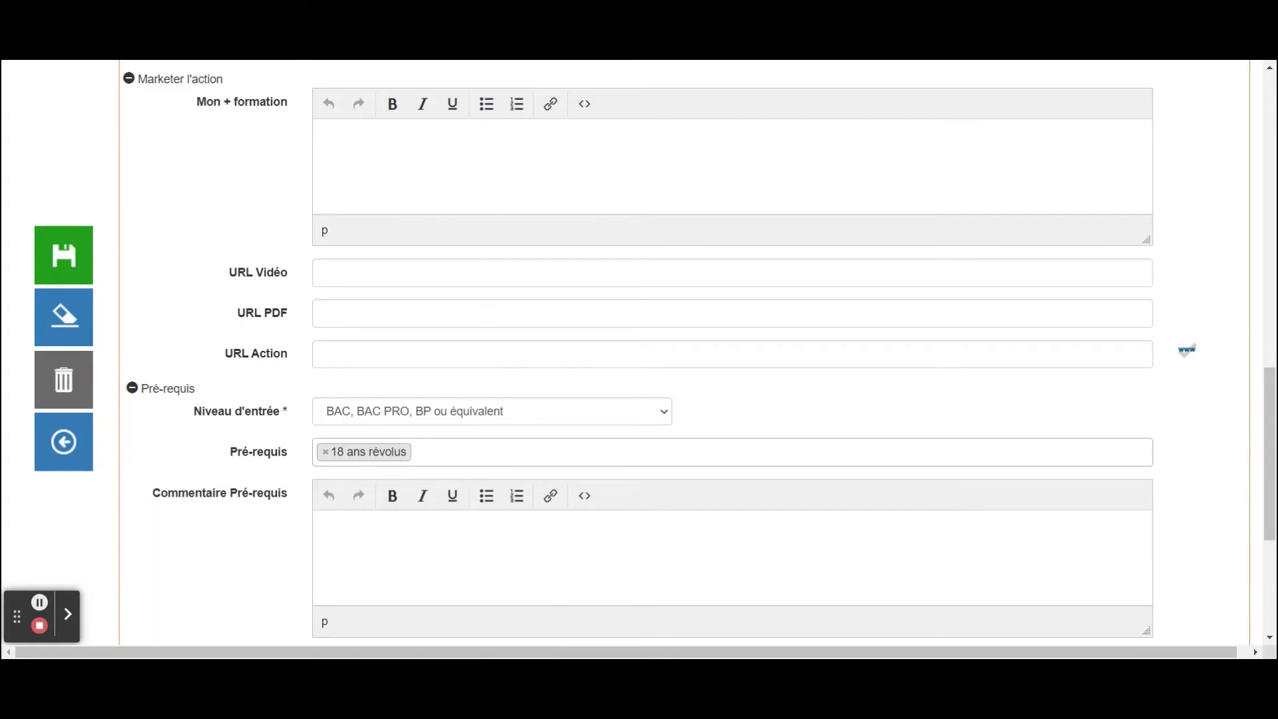
# Add a session to the action, with start date 01/09/2021 and end date 30/06/2022
pyautogui.scroll(-5, 655, 525)
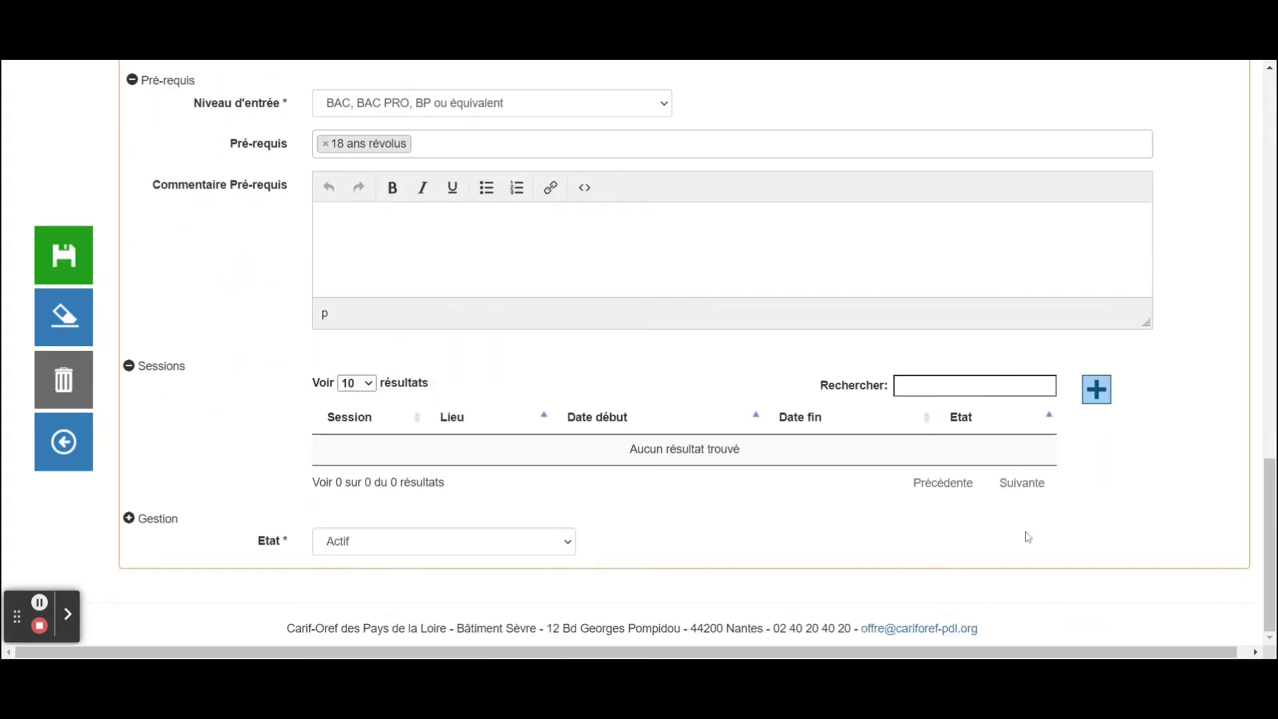
pyautogui.click(1097, 390)
pyautogui.scroll(-4, 237, 479)
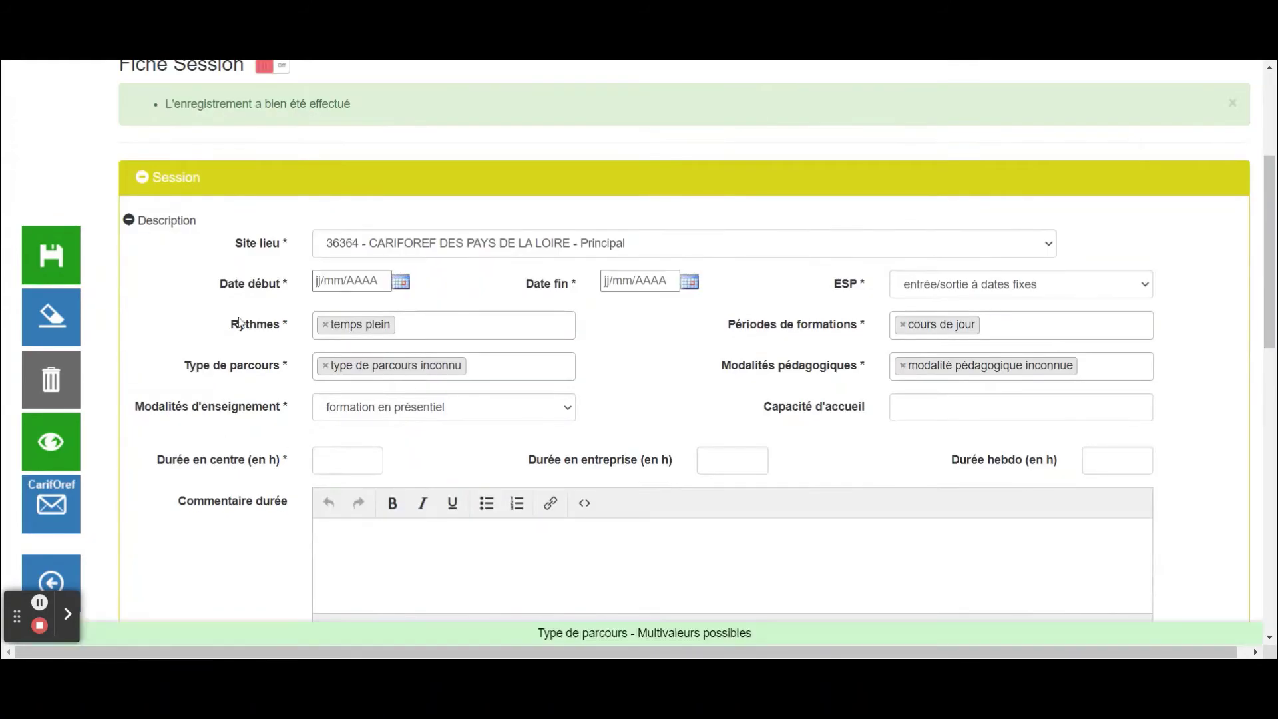
pyautogui.click(379, 247)
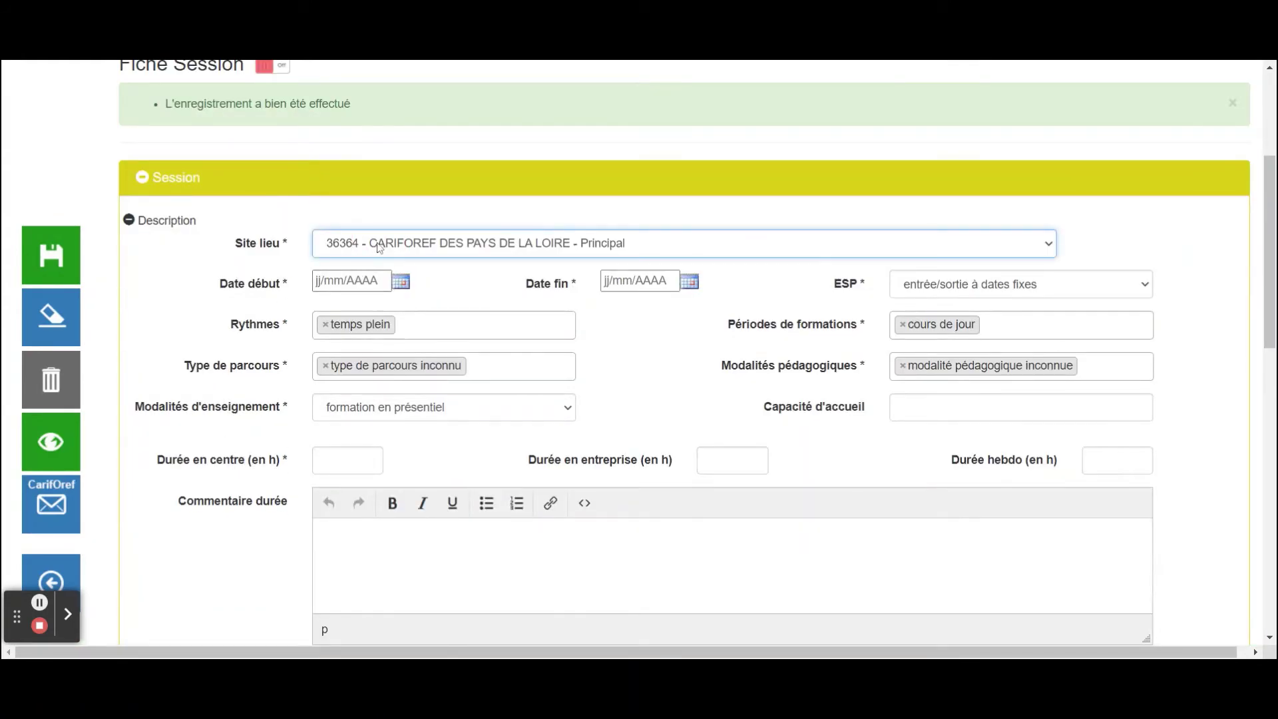
pyautogui.click(352, 281)
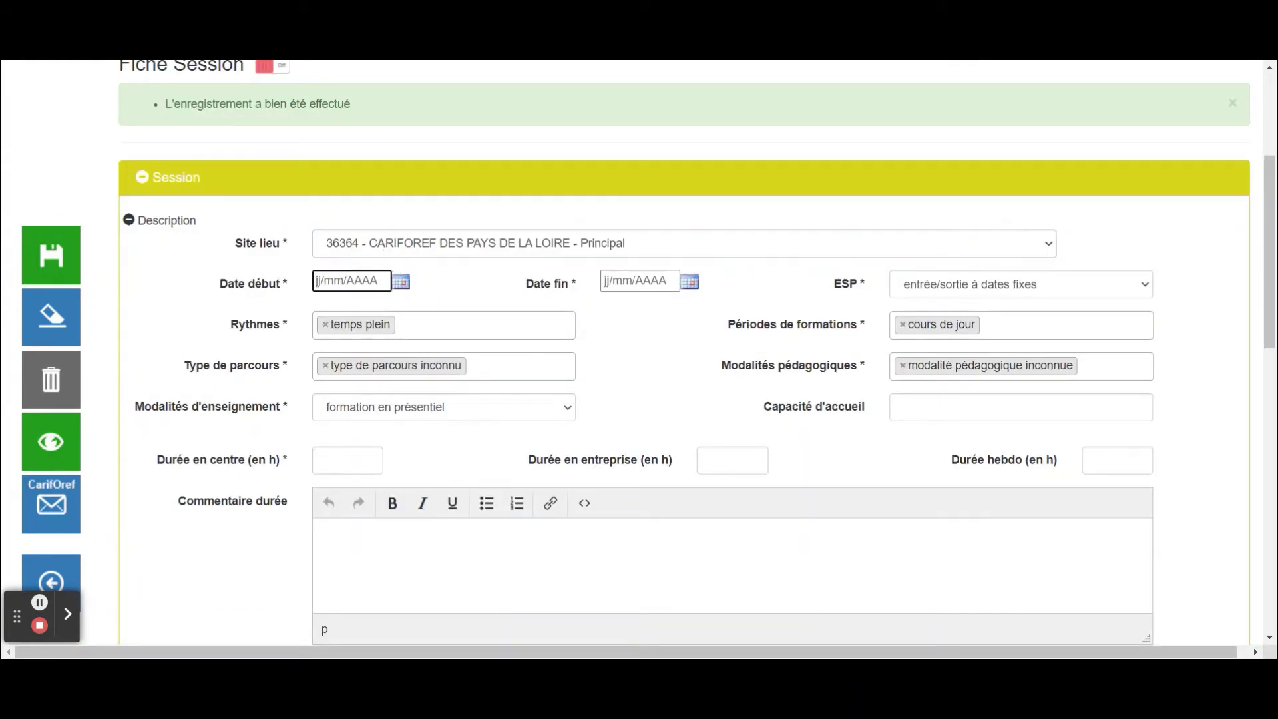
pyautogui.write('01/09/2021')
pyautogui.press('Tab')
pyautogui.write('30/06/2022')
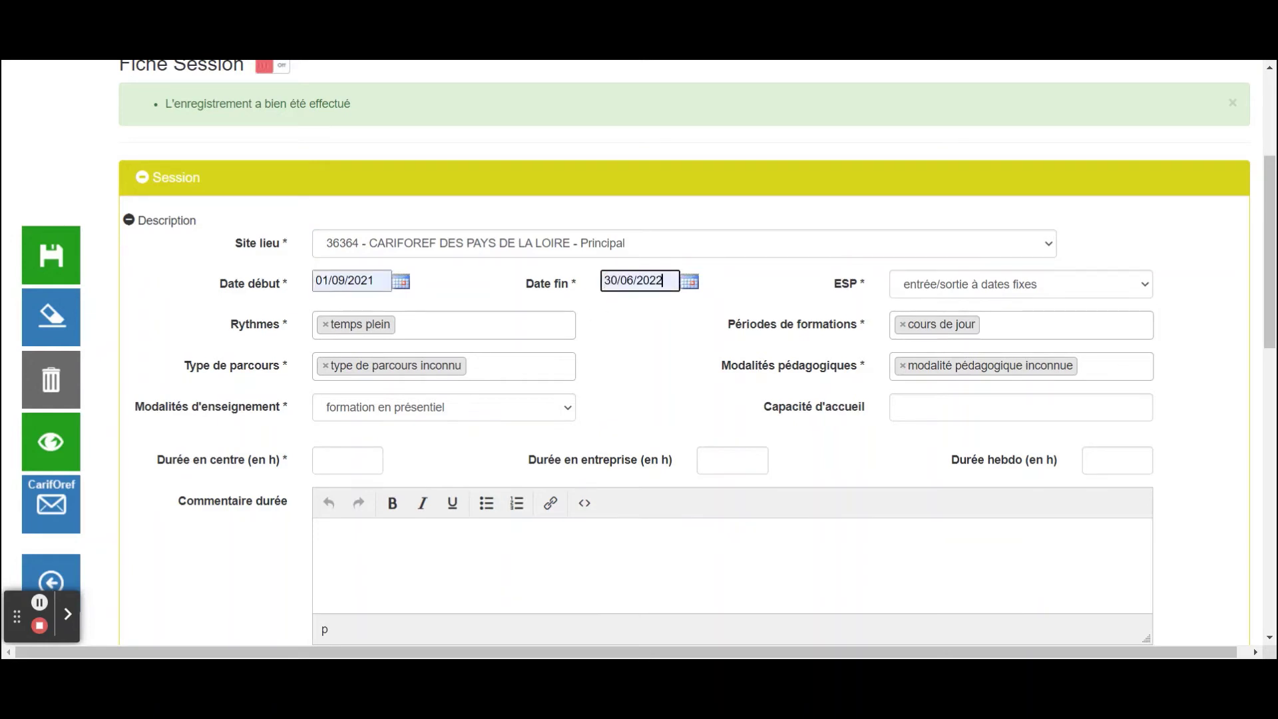
# Review the session's ESP, Rythmes and Périodes de formations choices, and replace its Type de parcours with "collectif"
pyautogui.click(924, 290)
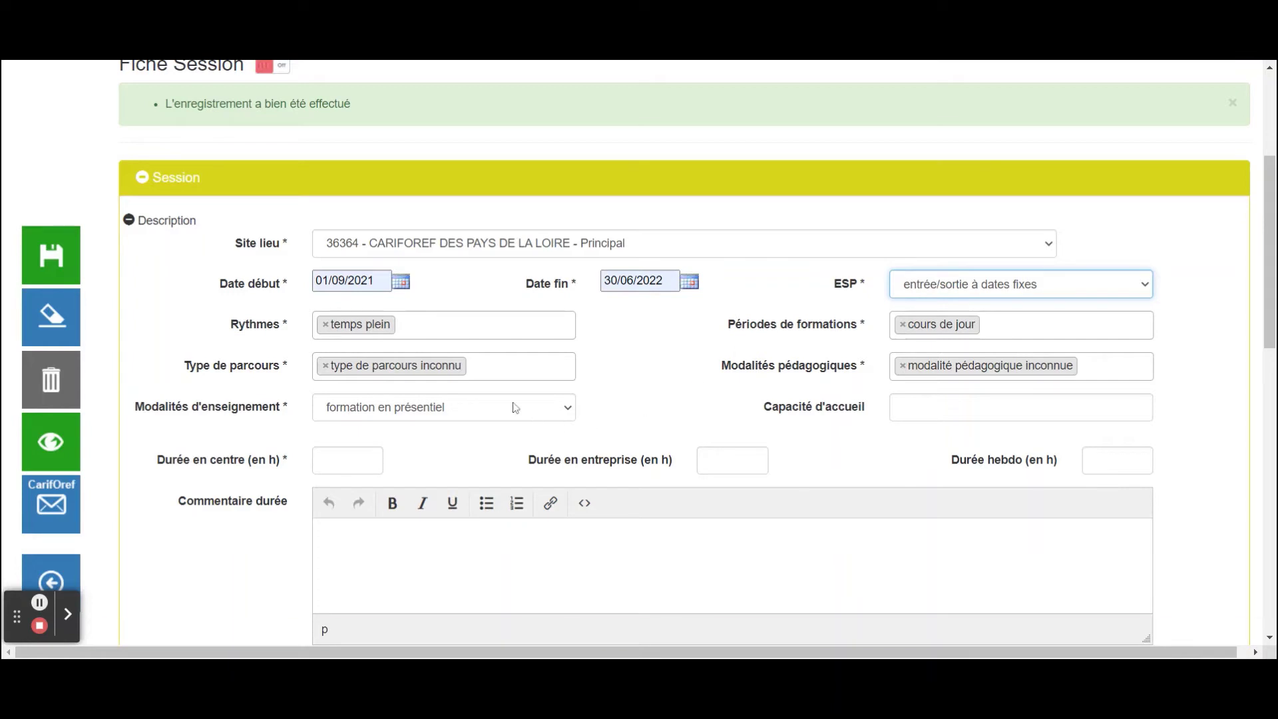
pyautogui.click(442, 325)
pyautogui.press('Escape')
pyautogui.click(1003, 322)
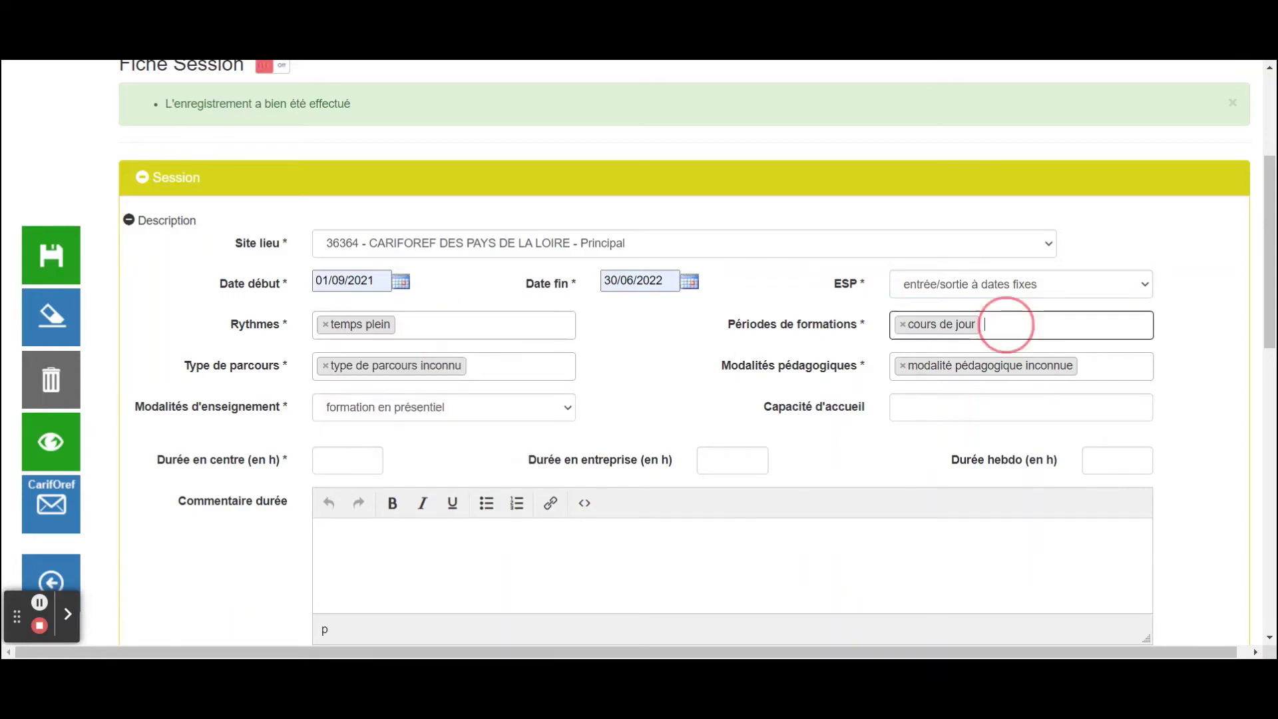
pyautogui.press('Escape')
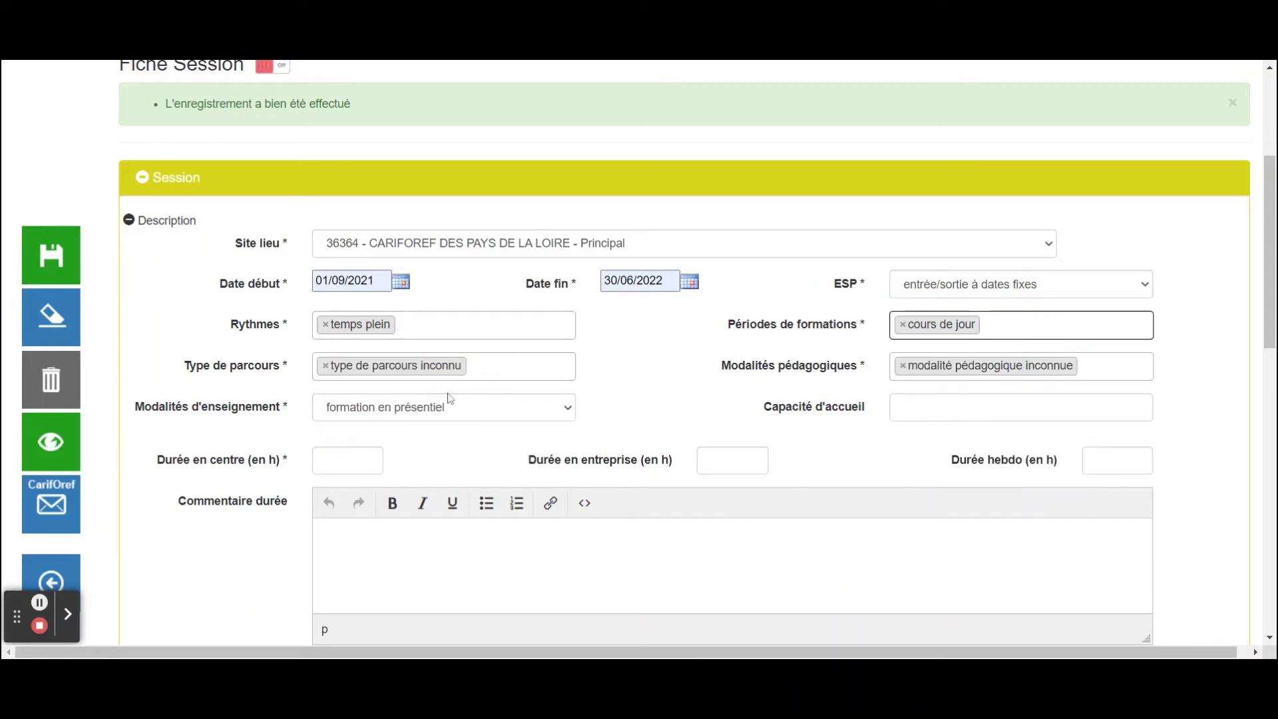
pyautogui.click(326, 366)
pyautogui.click(330, 391)
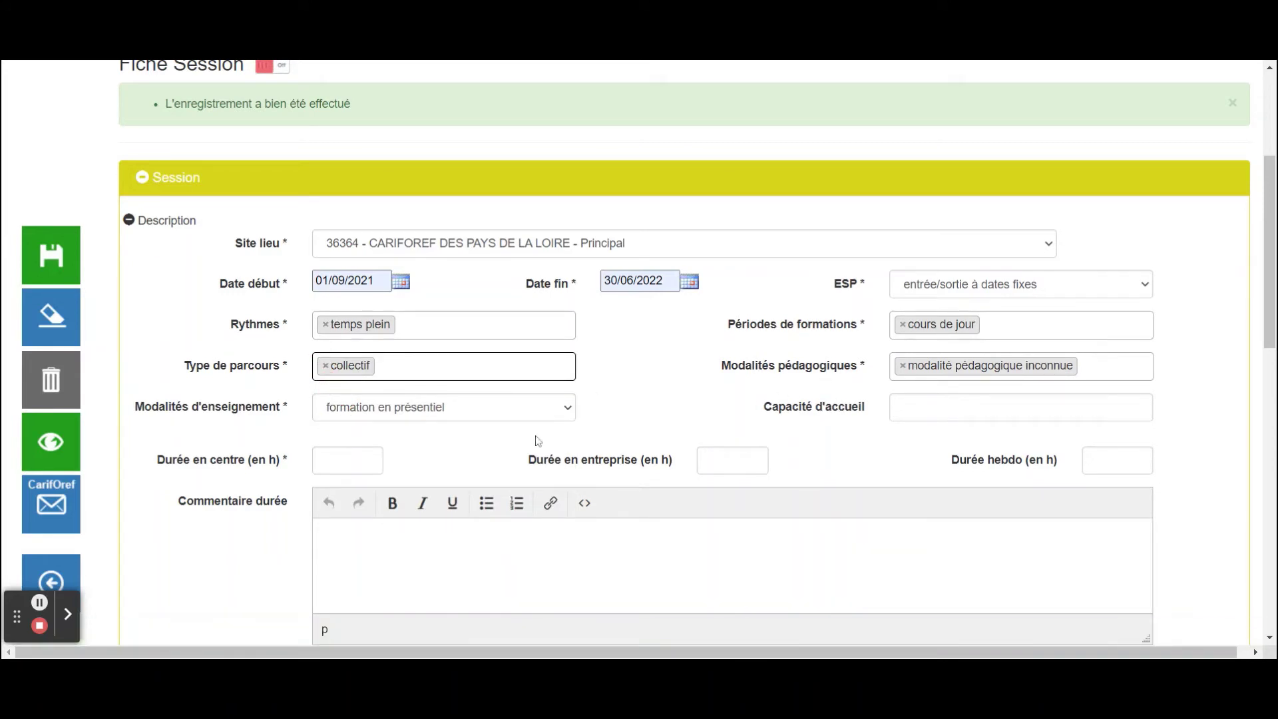
# Keep the session's teaching mode as "formation en présentiel" and set Capacité d'accueil to 12, Durée en centre to 50 h and Durée en entreprise to 50 h
pyautogui.click(415, 417)
pyautogui.click(413, 411)
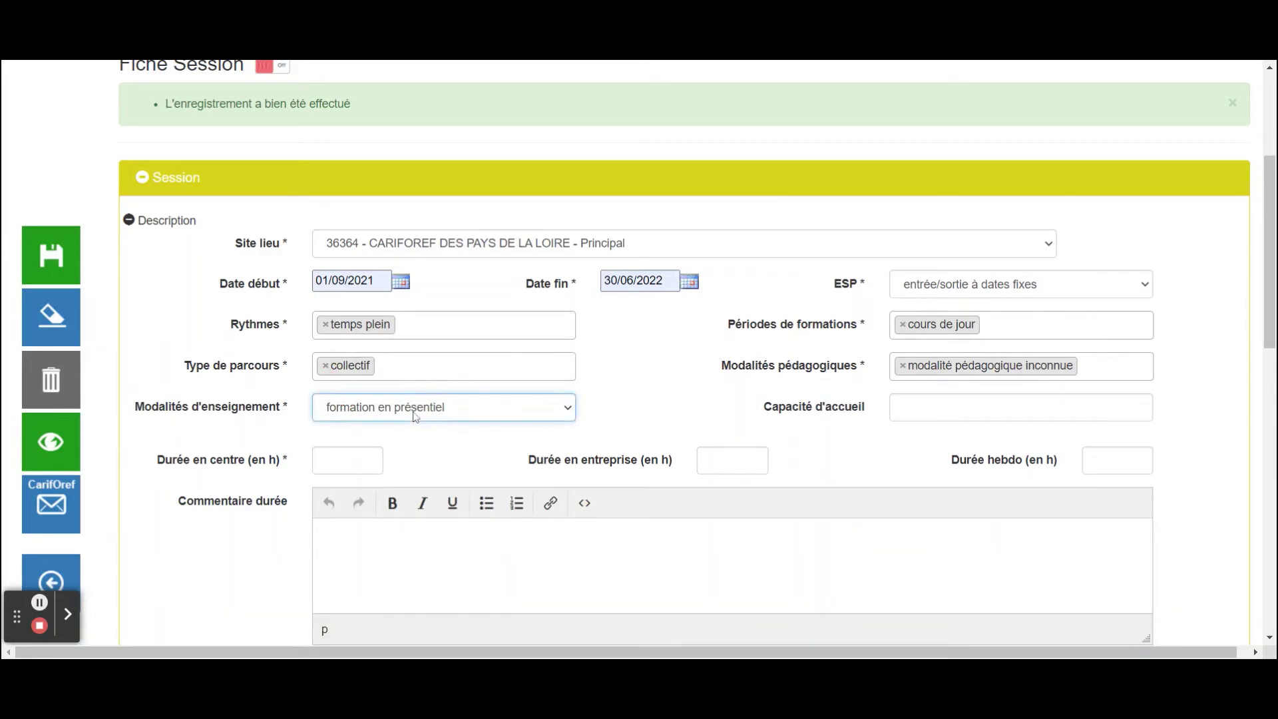
pyautogui.click(925, 403)
pyautogui.write('12')
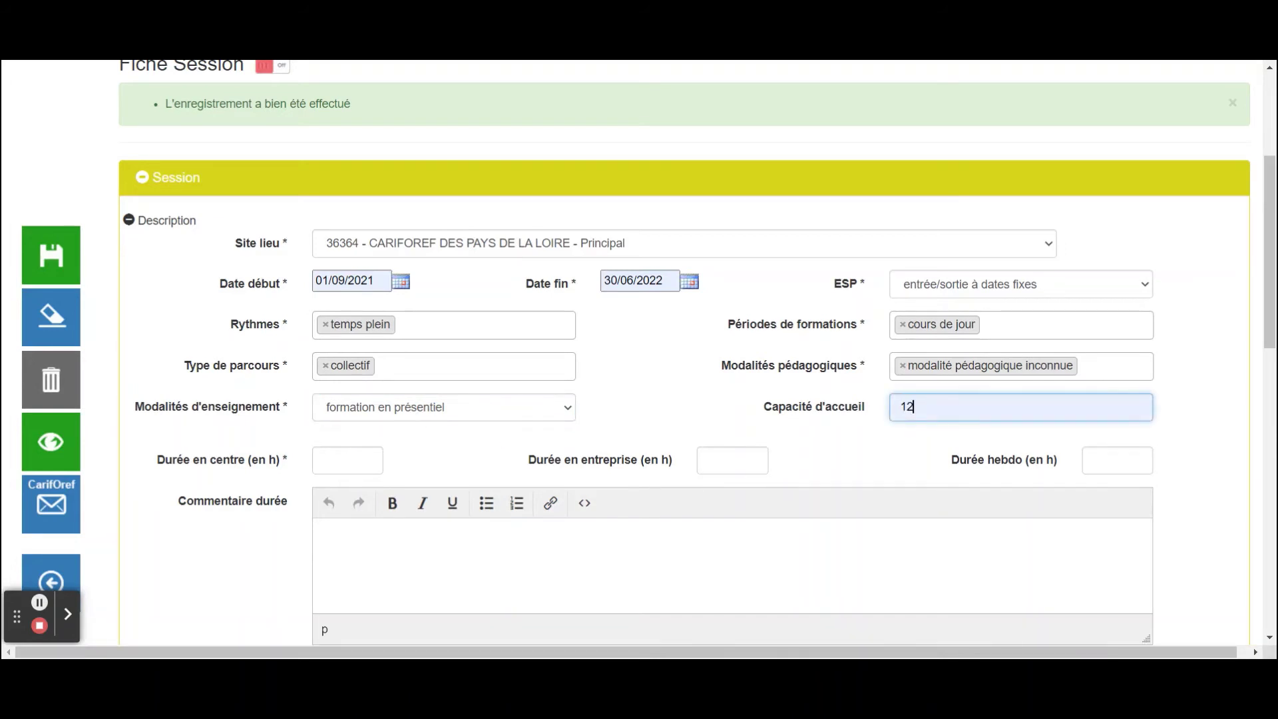
pyautogui.press('Tab')
pyautogui.write('50')
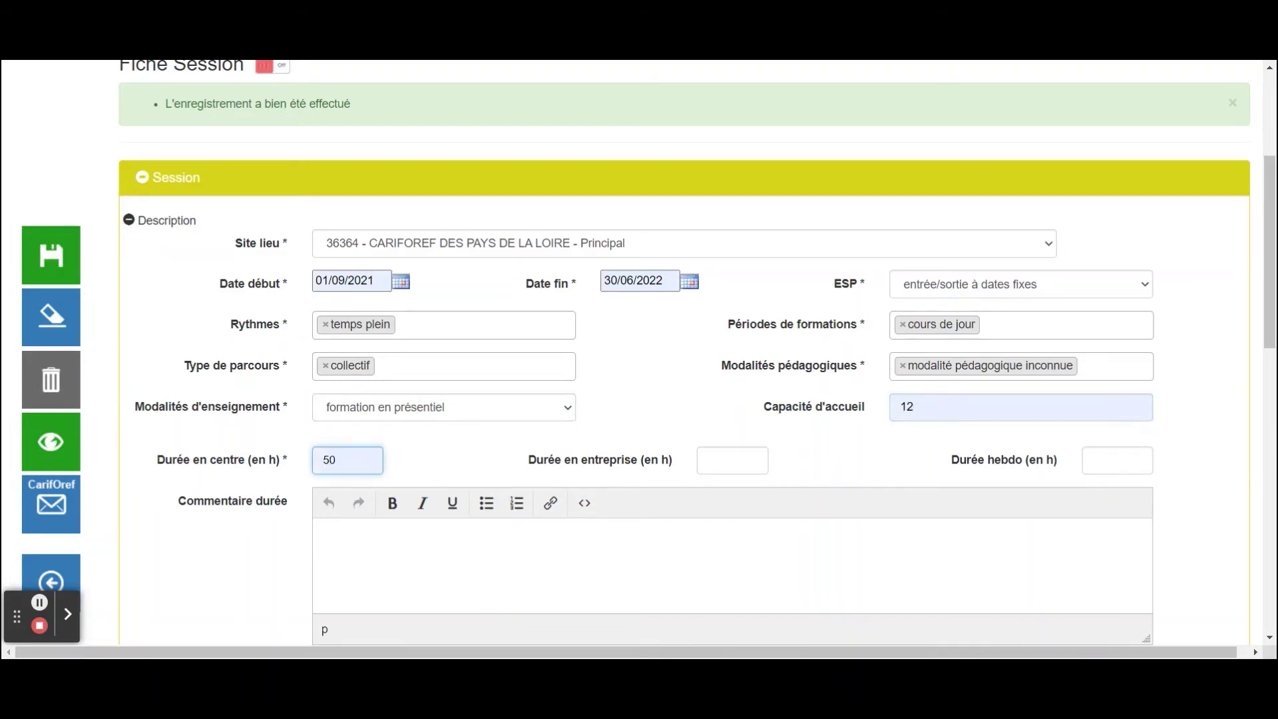
pyautogui.click(726, 461)
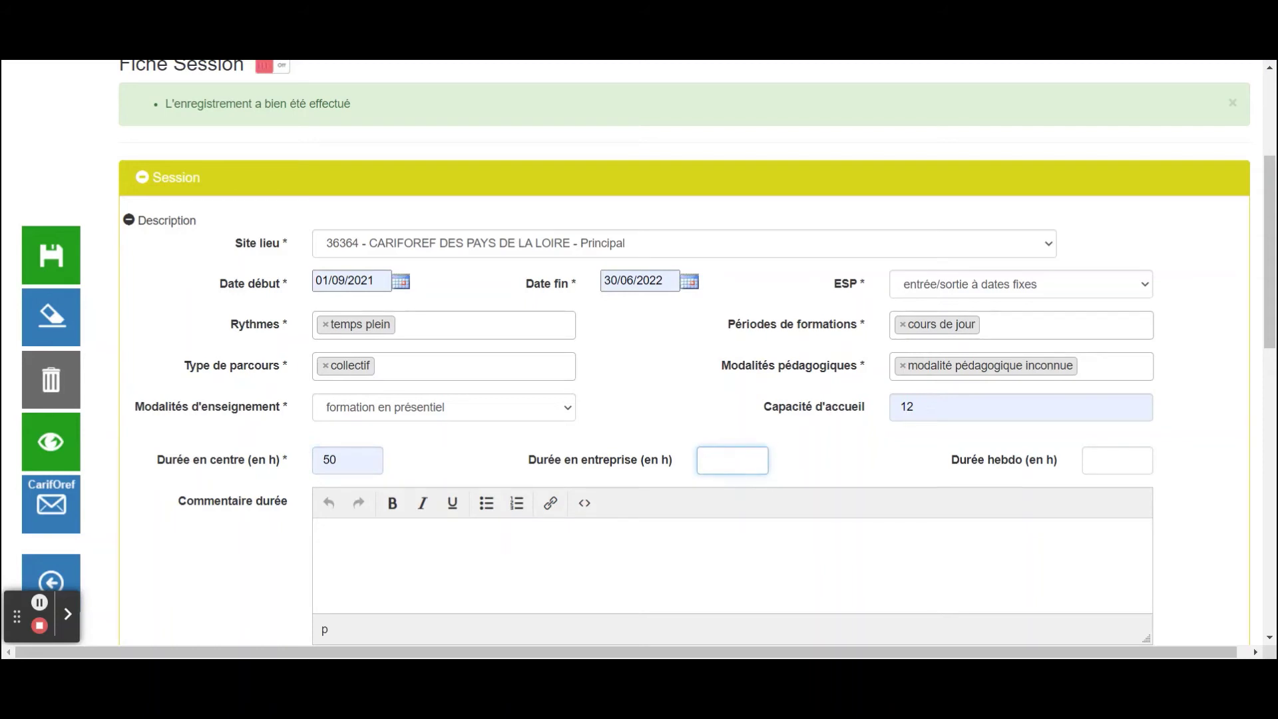
pyautogui.write('50')
# Set the session's Modalité de recrutement to "Entretien ou RDV individuel"
pyautogui.scroll(-4, 476, 489)
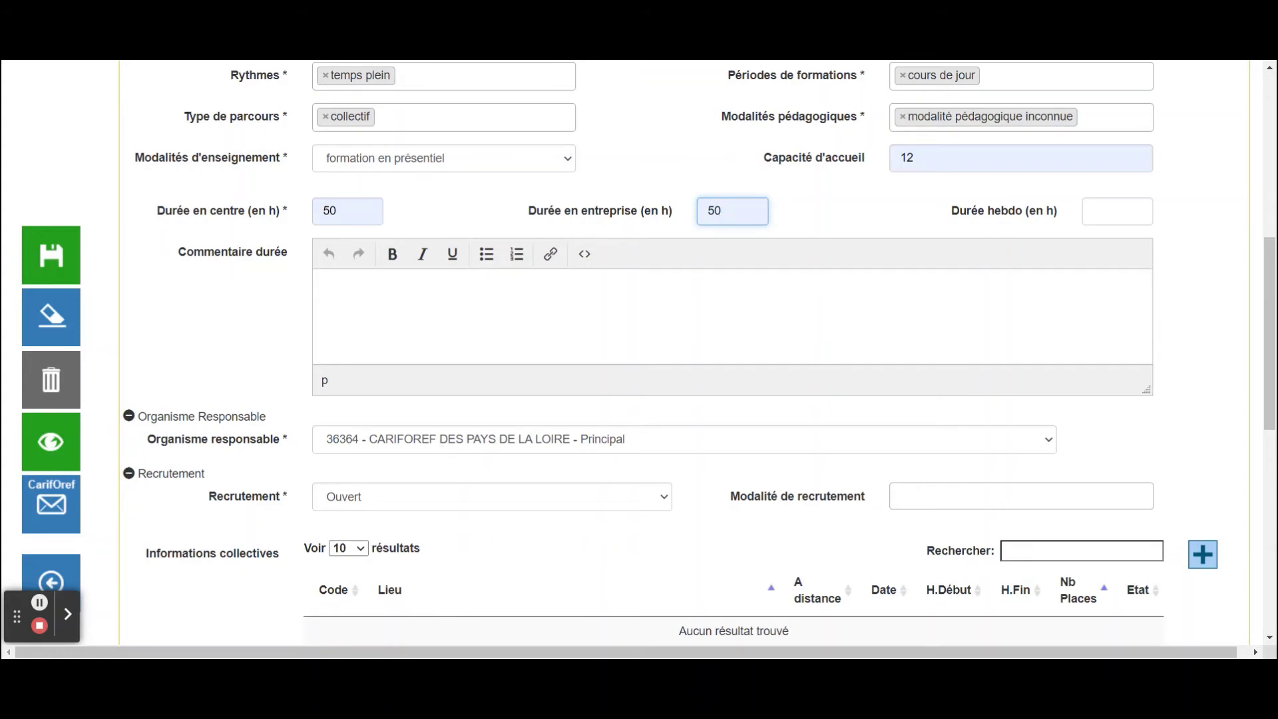
pyautogui.scroll(-1, 351, 444)
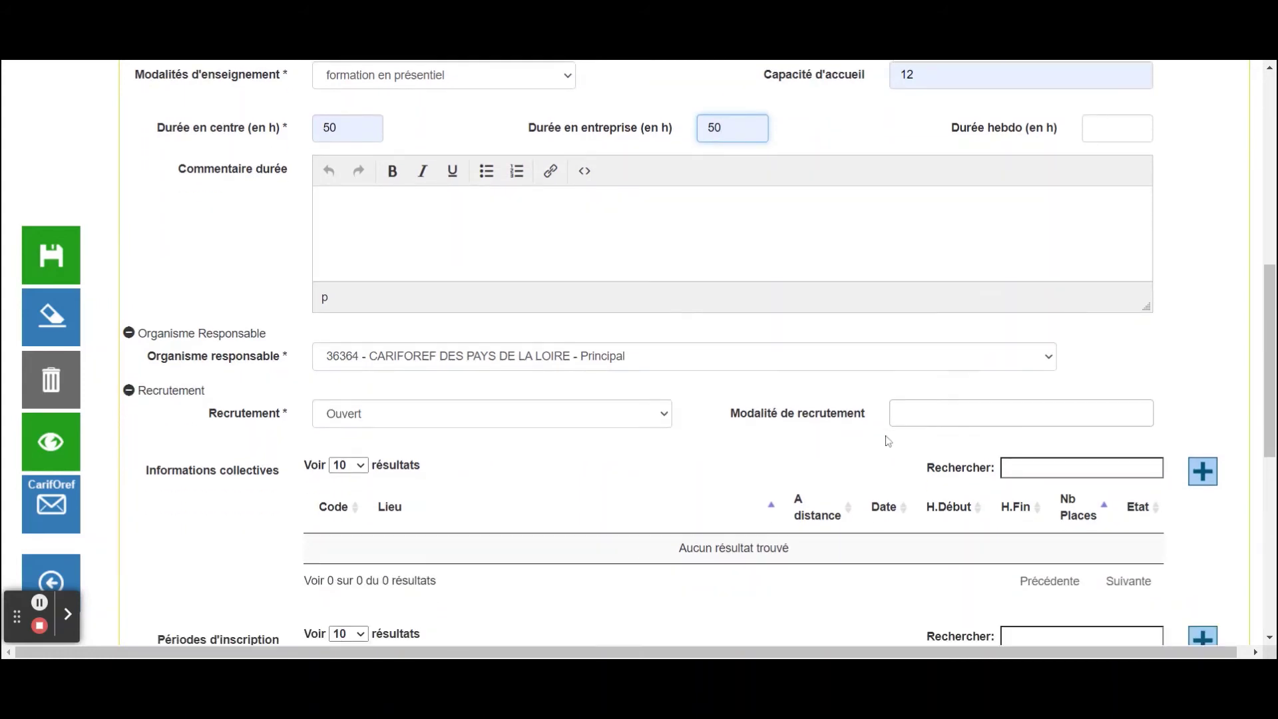
pyautogui.click(924, 414)
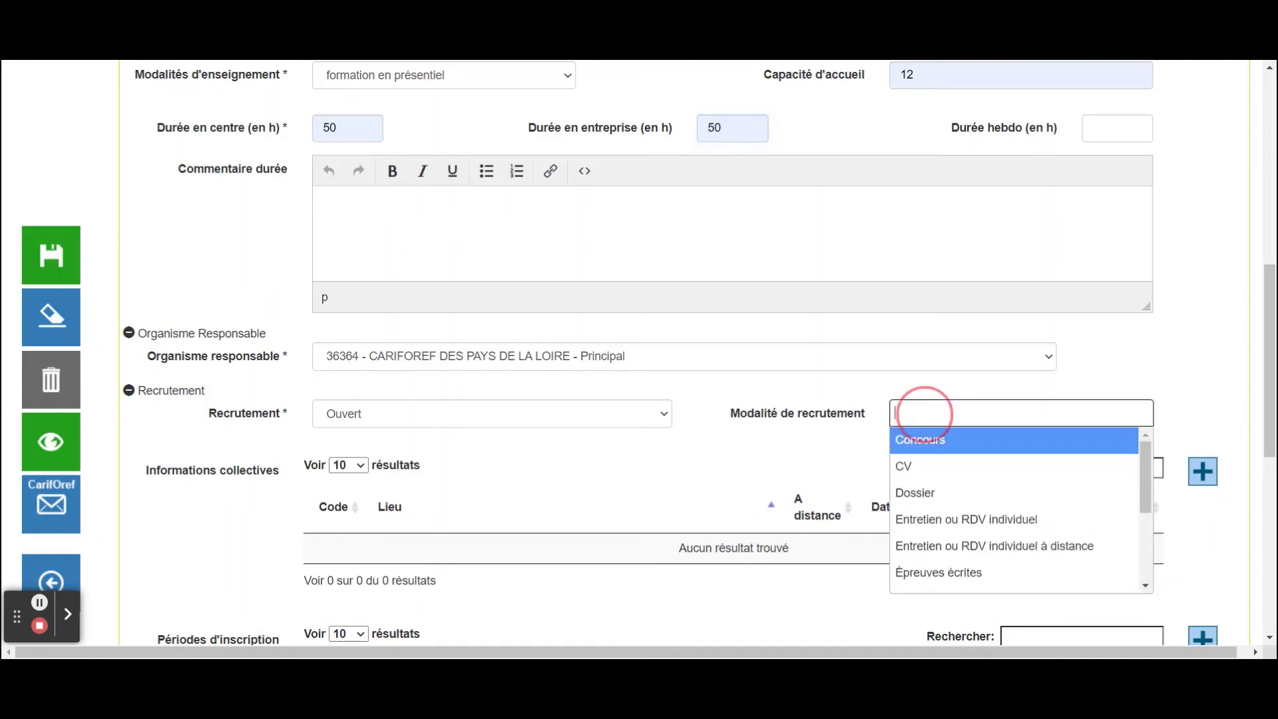
pyautogui.click(948, 520)
# Start a new Informations collectives entry held remotely, with 12 places and the date 12/08/2021
pyautogui.scroll(-1, 777, 493)
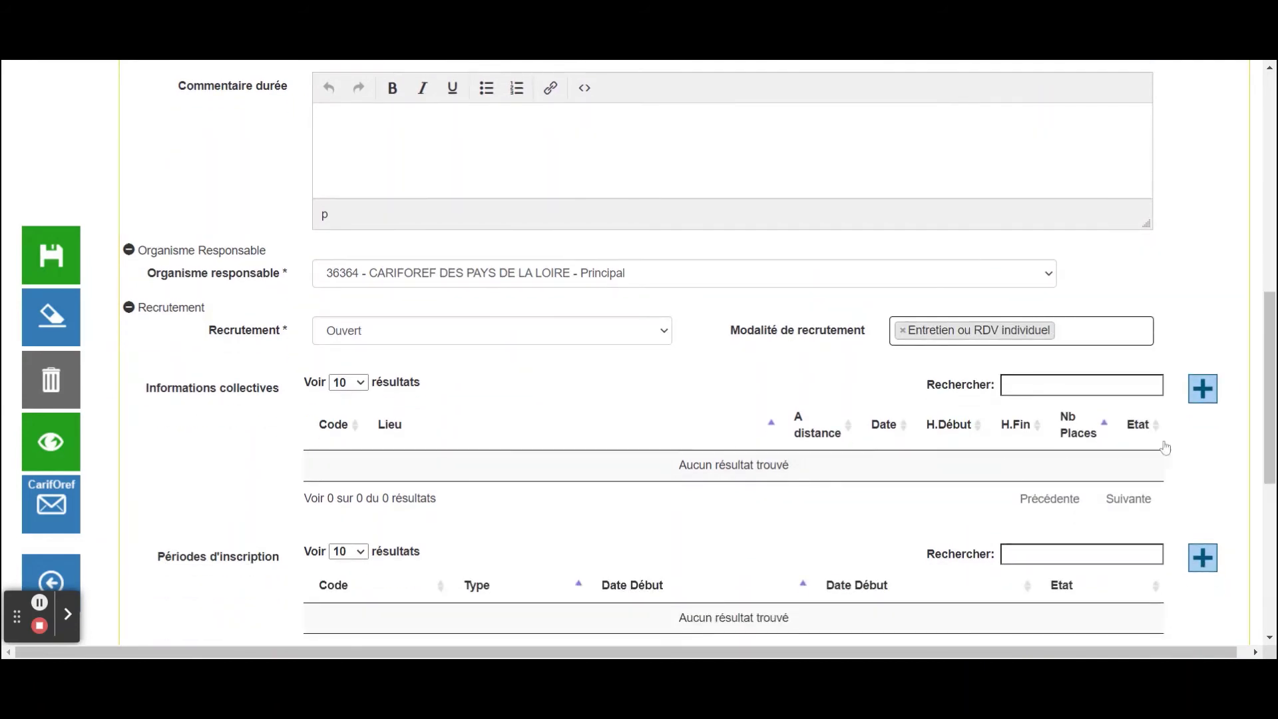
pyautogui.click(1204, 395)
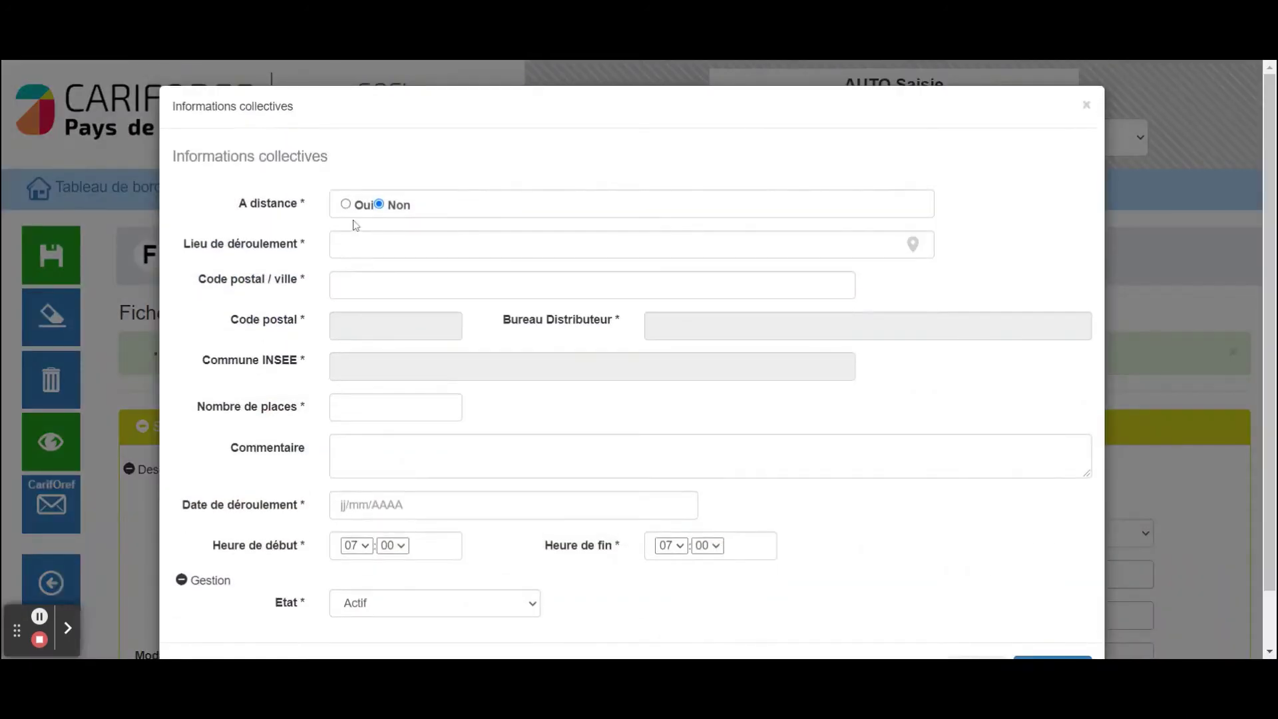
pyautogui.click(346, 204)
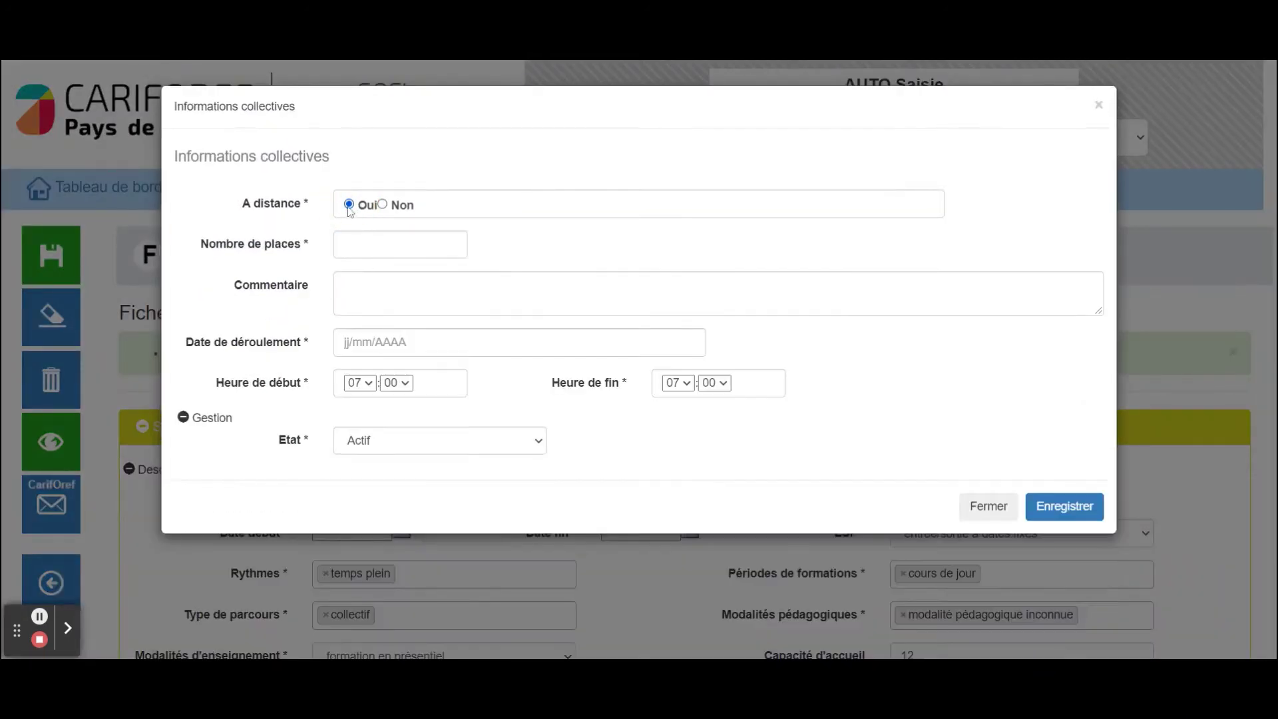
pyautogui.click(353, 245)
pyautogui.write('12')
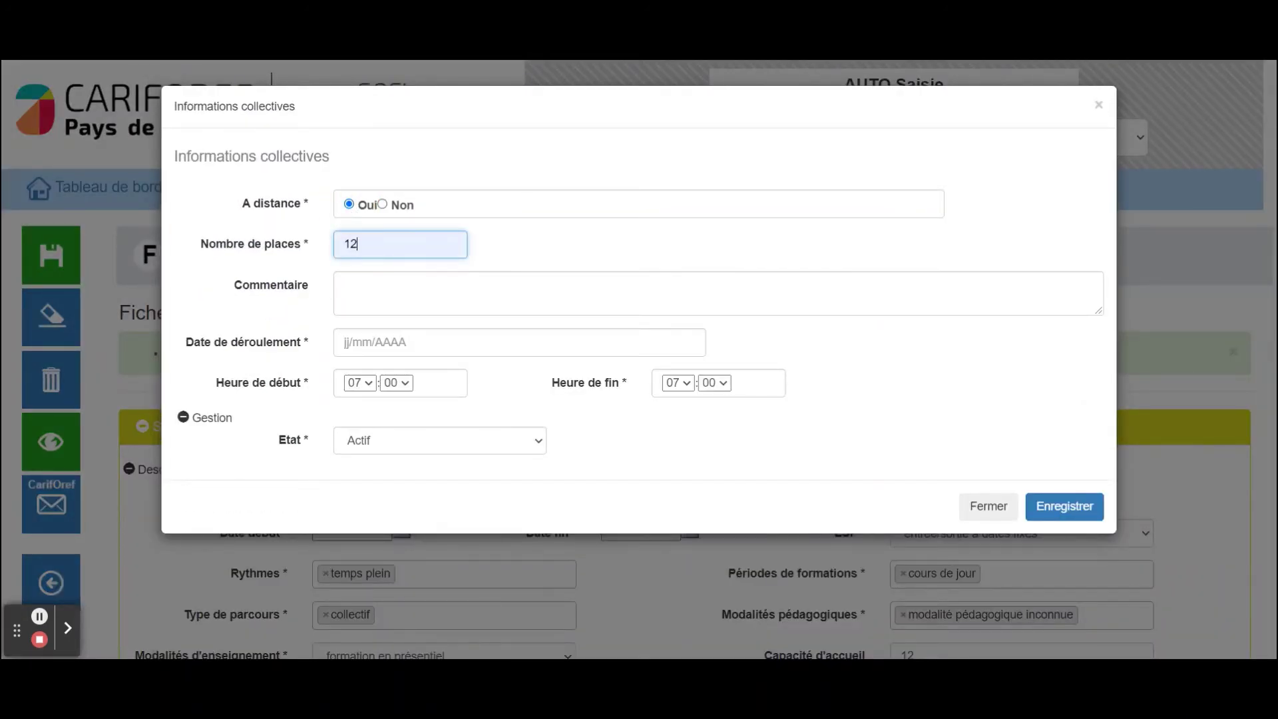
pyautogui.click(371, 342)
pyautogui.write('12/08/2')
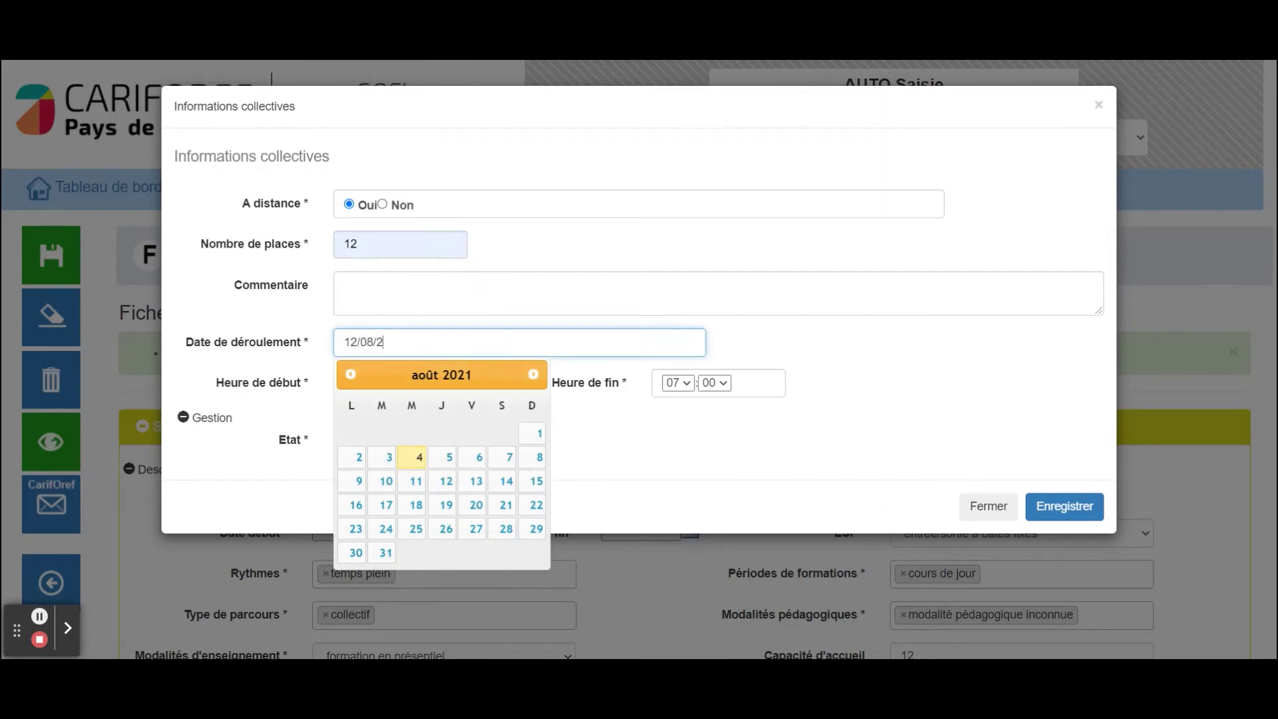
pyautogui.write('021')
pyautogui.click(433, 485)
# Set the collective information meeting's hours from 08:00 to 10:00 and save the entry
pyautogui.click(358, 383)
pyautogui.click(384, 418)
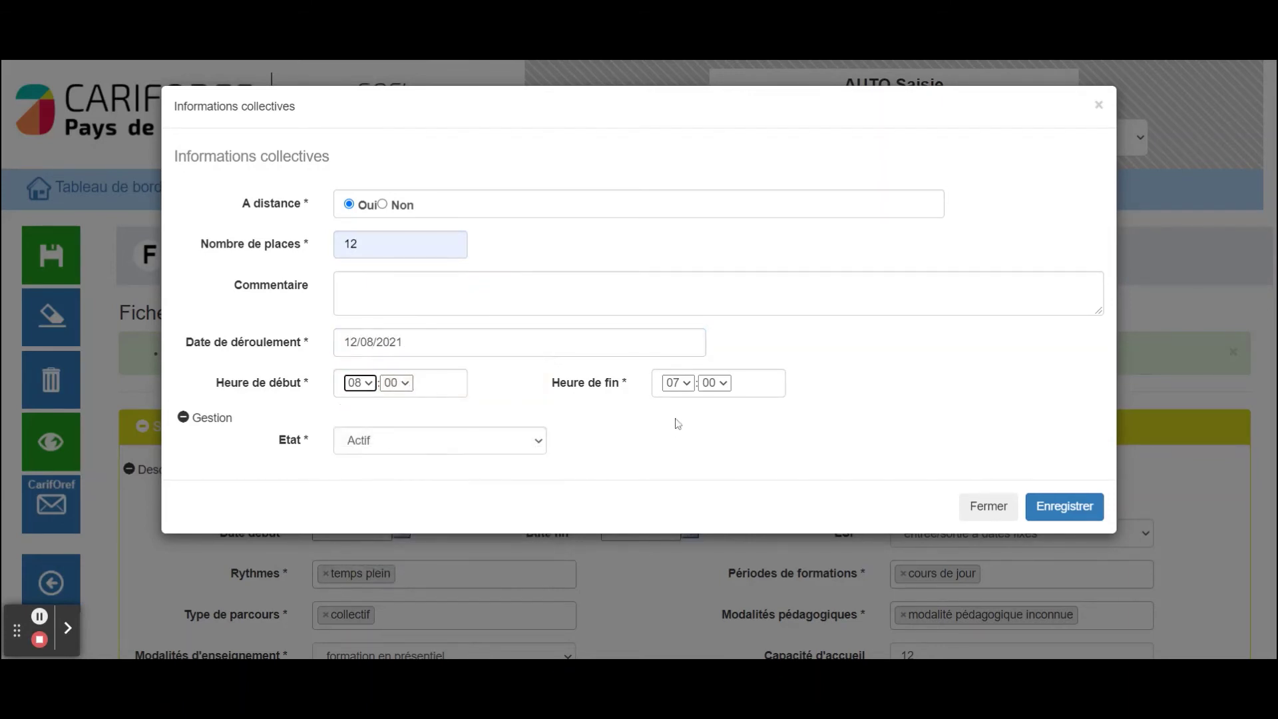
pyautogui.click(677, 385)
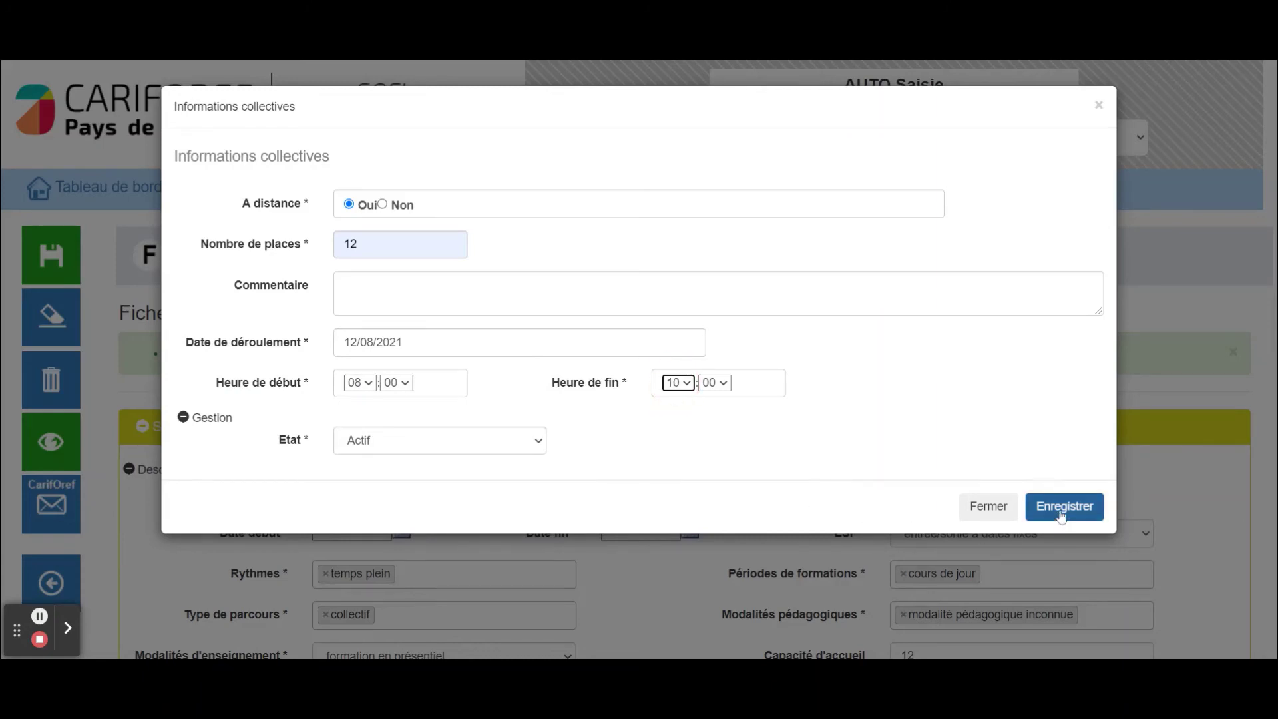
pyautogui.write('10')
pyautogui.click(1038, 514)
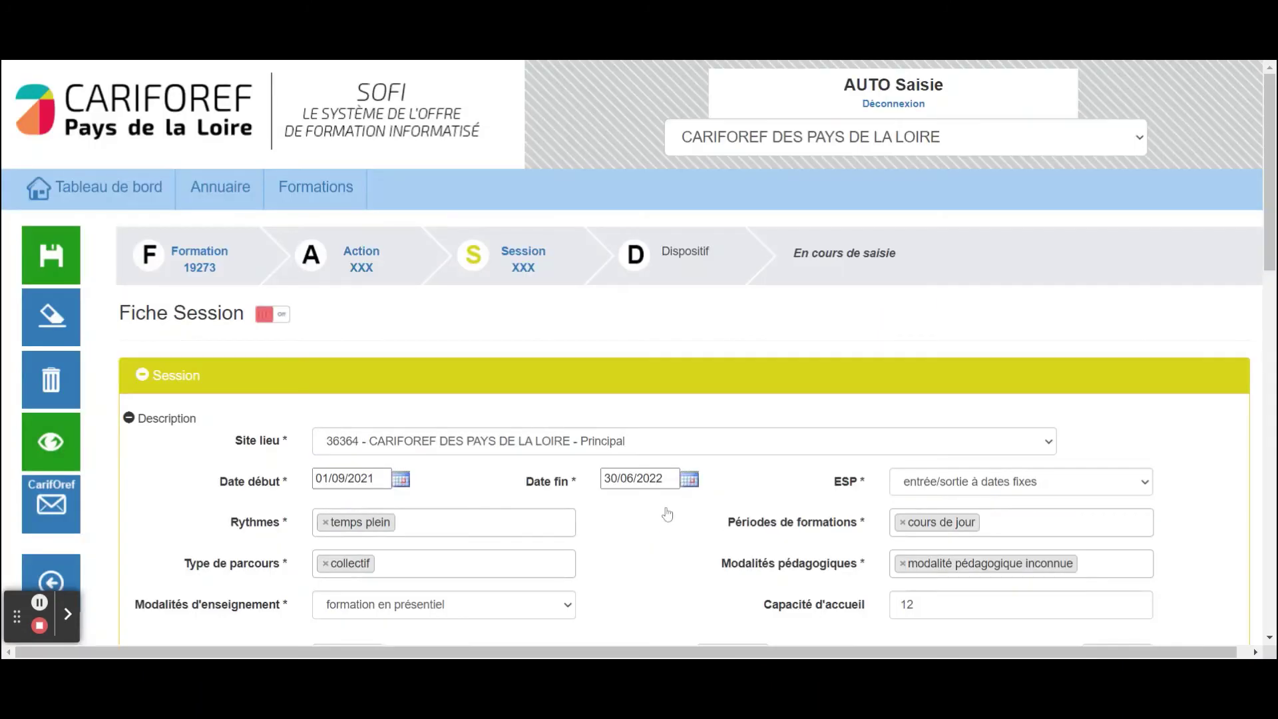
# Add a registration period of type "Candidature individuelle" to the session, running from 09/08/2021 to 30/08/2021
pyautogui.scroll(-3, 669, 513)
pyautogui.scroll(-9, 668, 513)
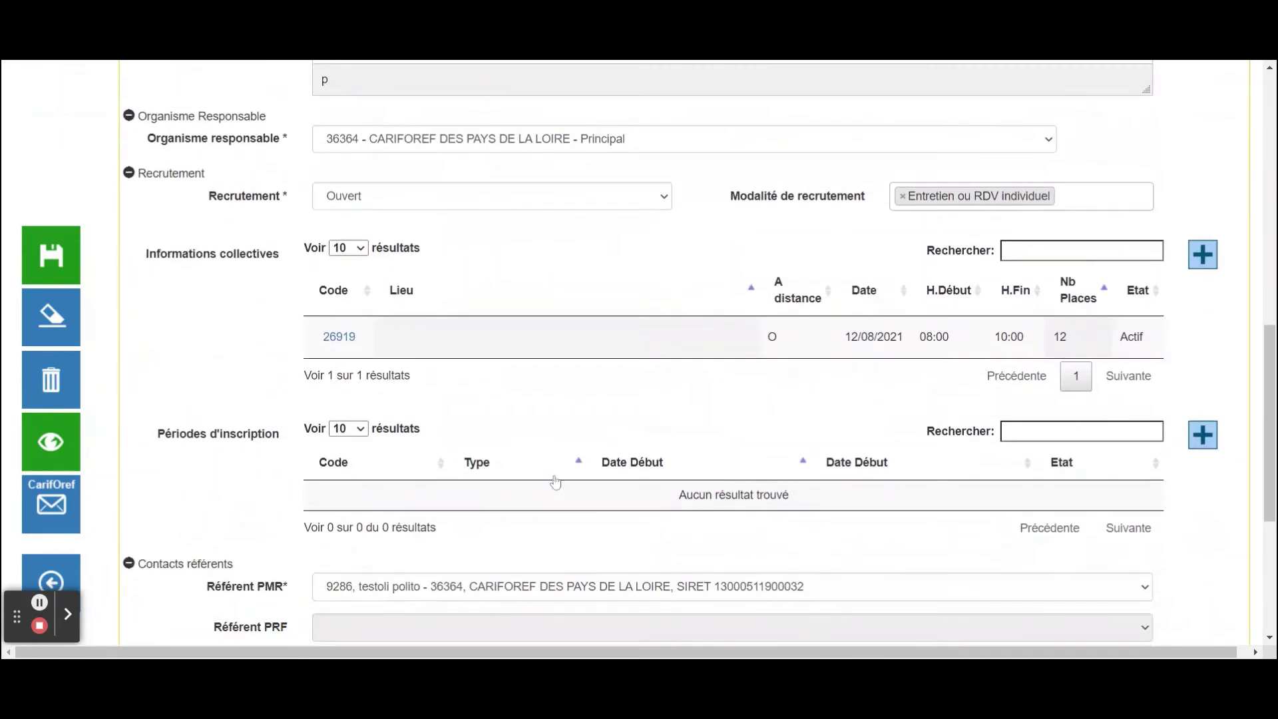
pyautogui.click(1203, 434)
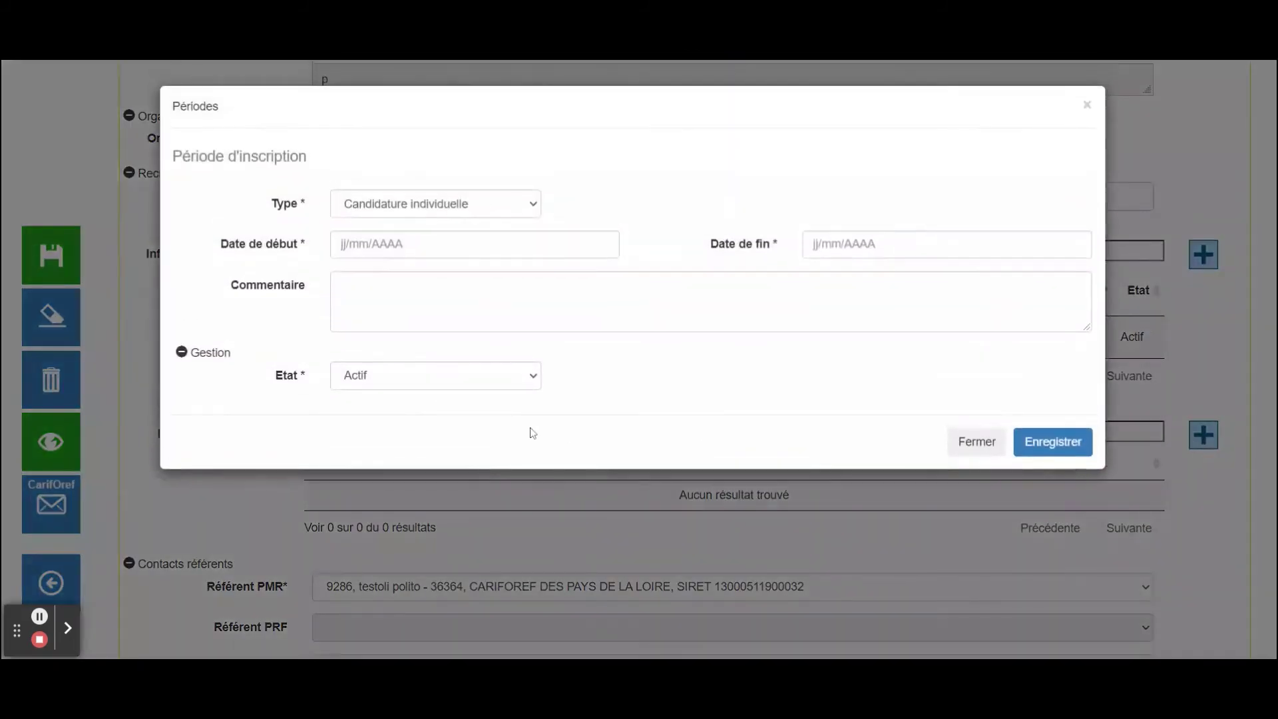
pyautogui.click(422, 209)
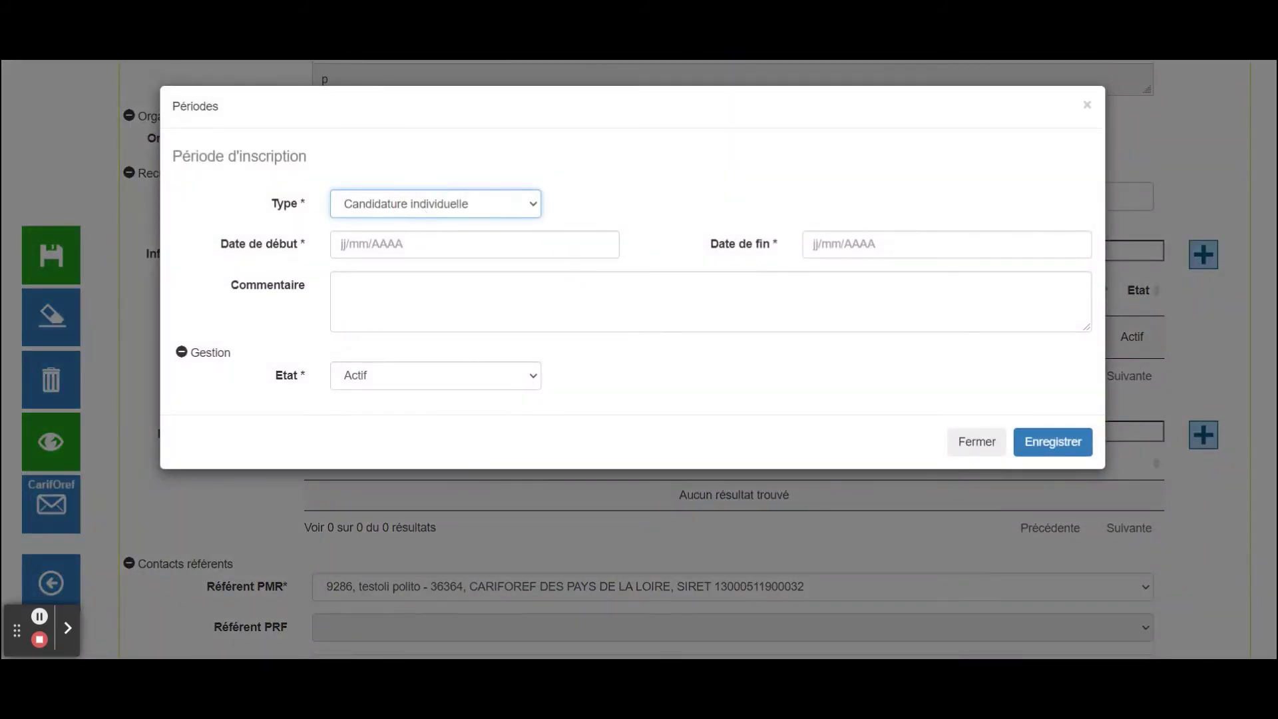
pyautogui.click(371, 244)
pyautogui.click(353, 383)
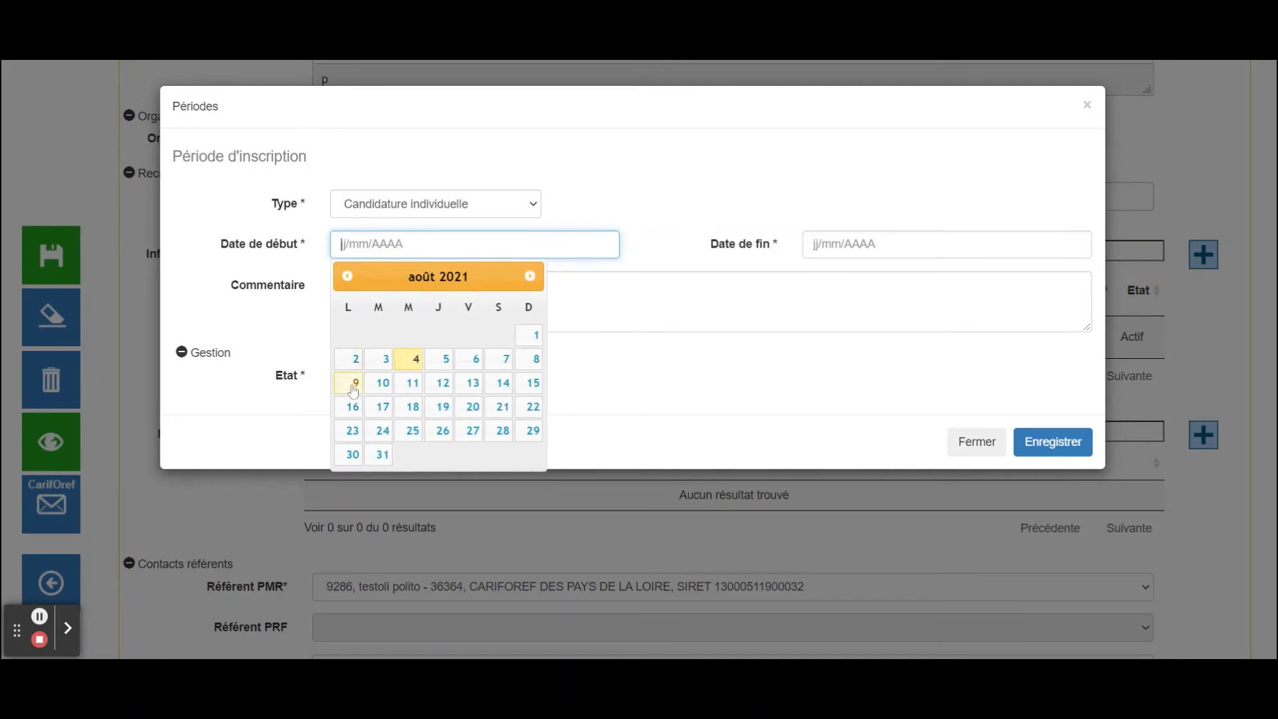
pyautogui.click(876, 243)
pyautogui.write('24/08/2021')
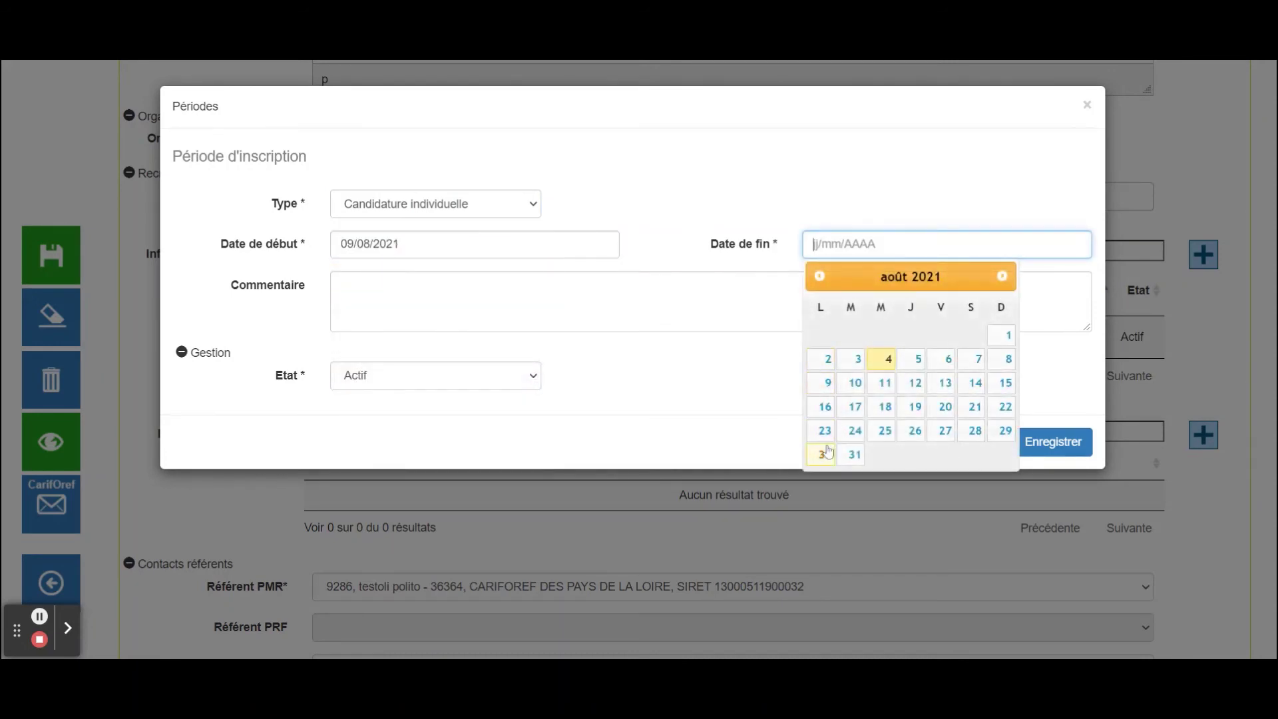
pyautogui.click(825, 454)
pyautogui.click(1038, 445)
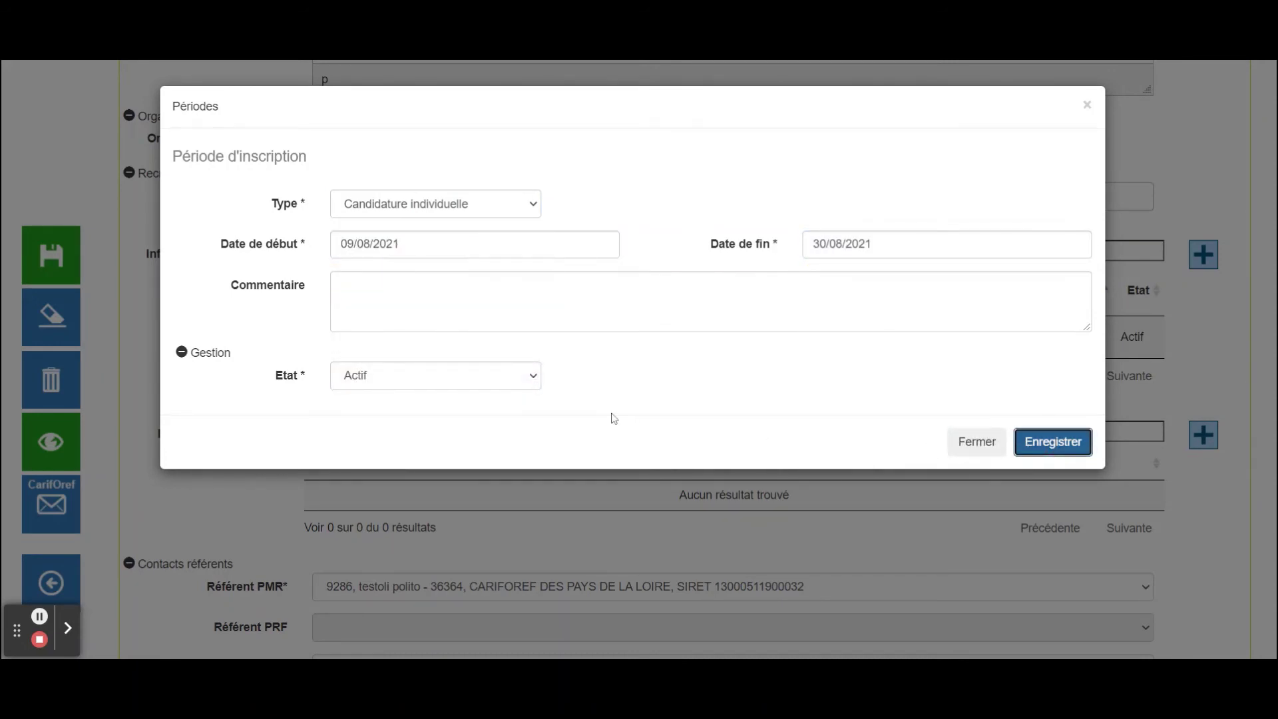
# Check the session's contacts selected as Référent PMR and Référent mobilité
pyautogui.scroll(-10, 614, 418)
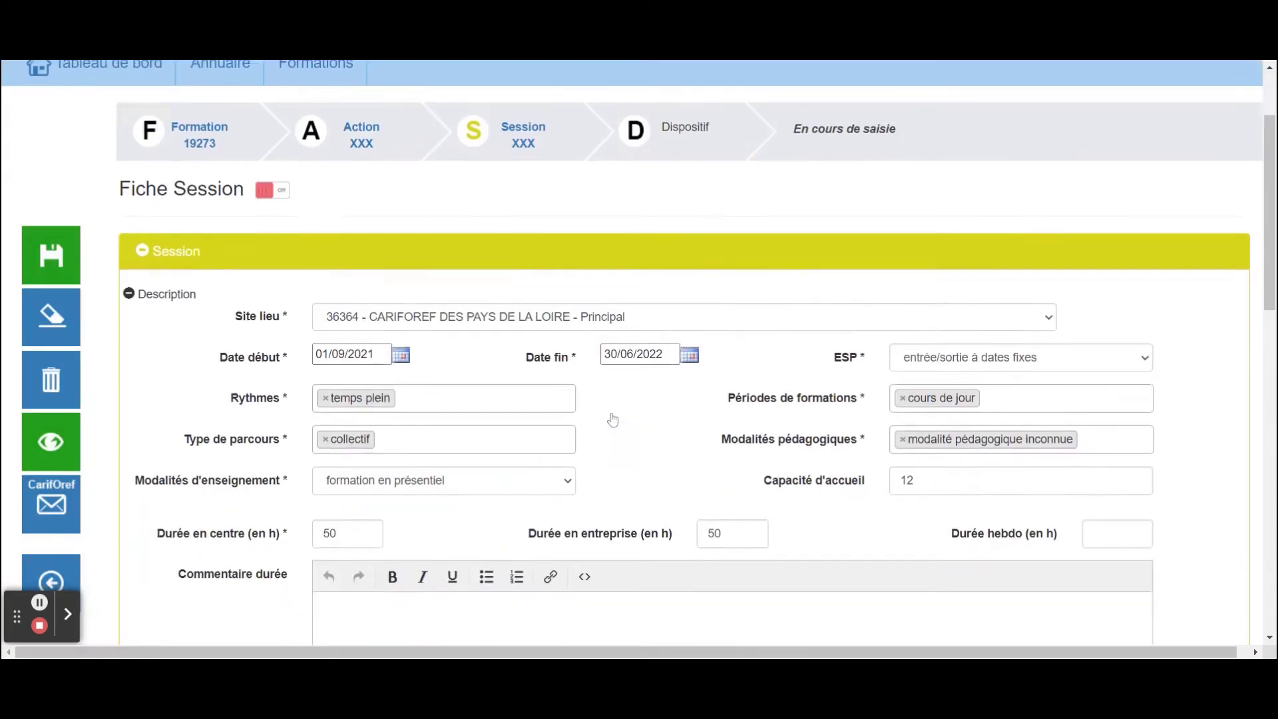
pyautogui.scroll(-3, 614, 418)
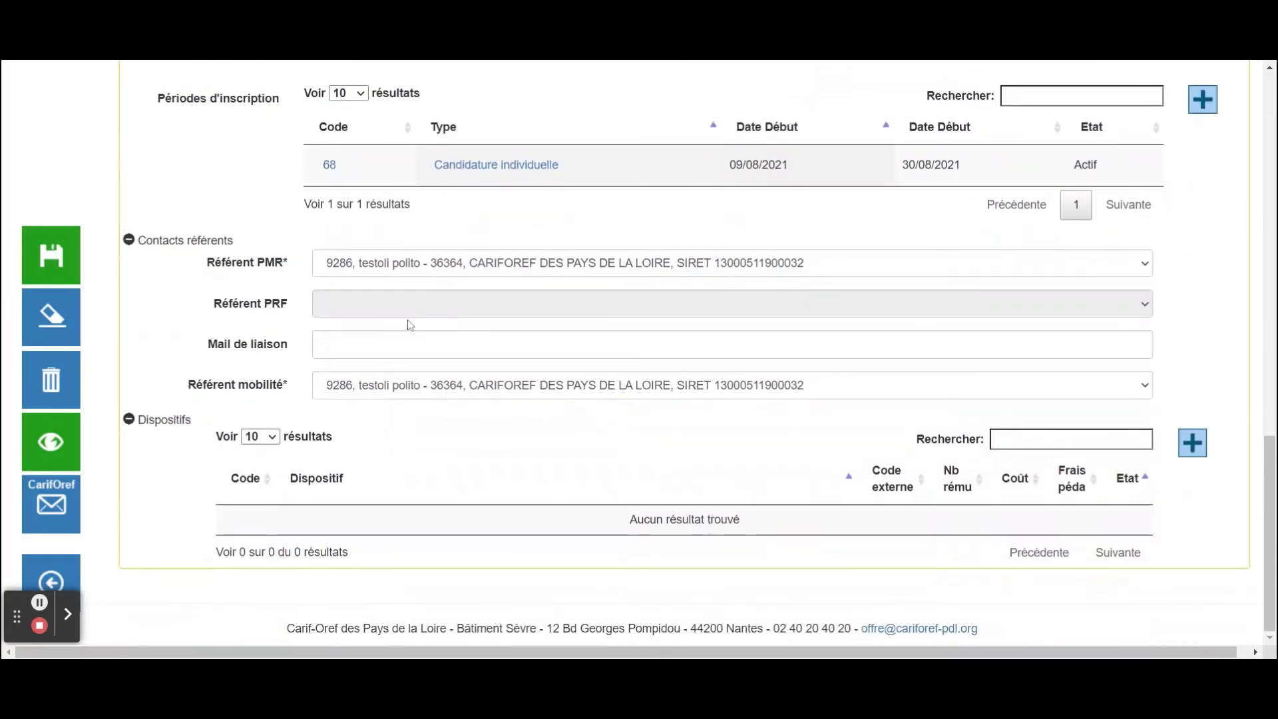
pyautogui.click(371, 265)
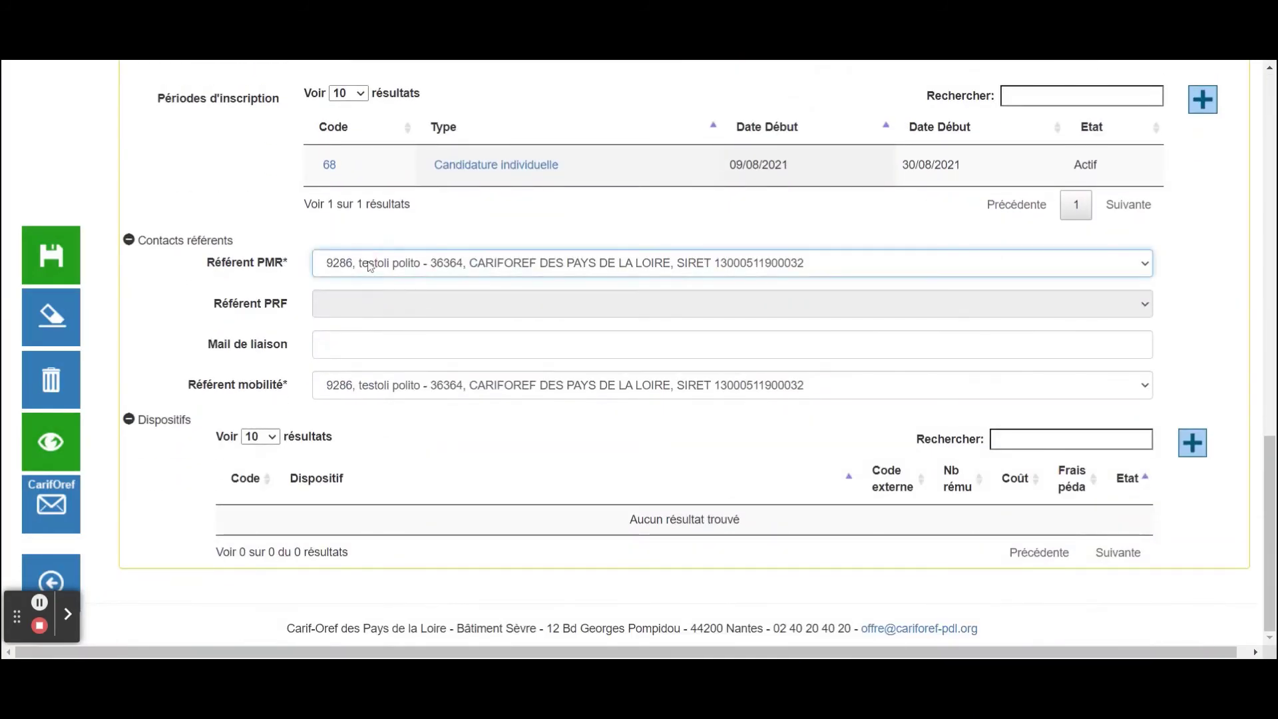
pyautogui.click(383, 394)
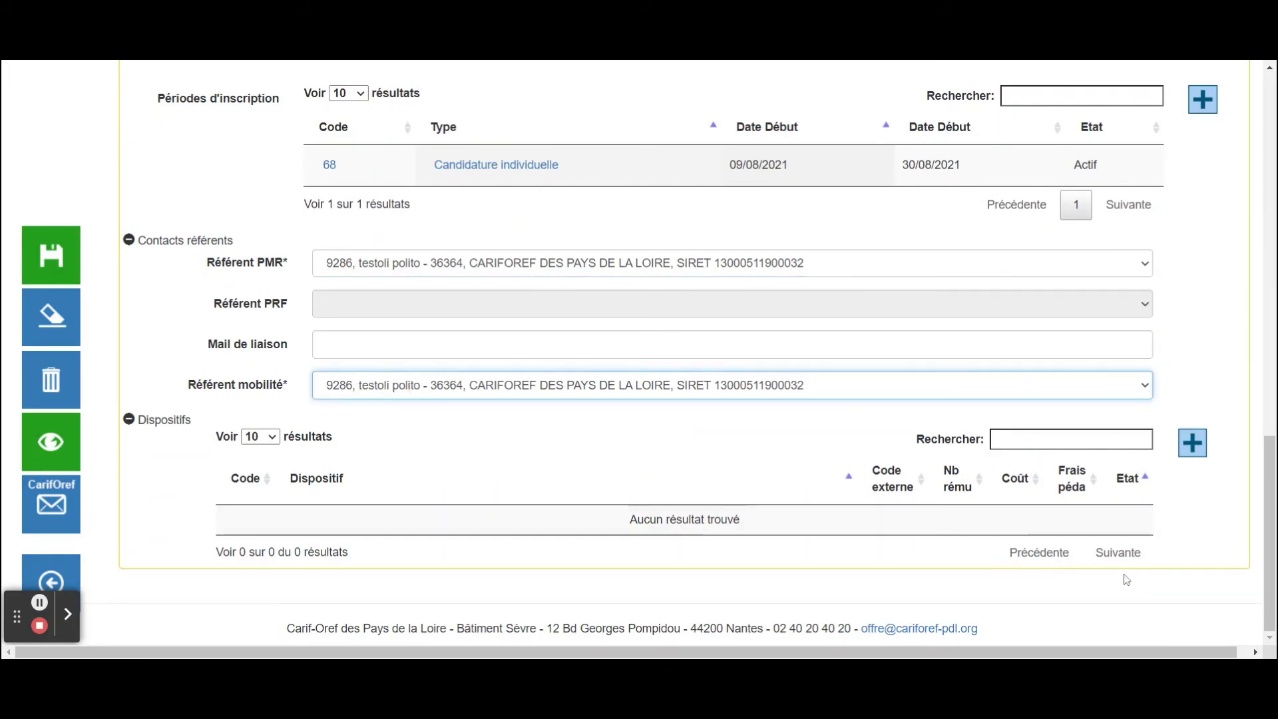
# Add the dispositif "Formation avec autres financements (entreprise, individuel)" to the session with 24 places, leaving the Frais HT empty, and save it
pyautogui.click(1192, 443)
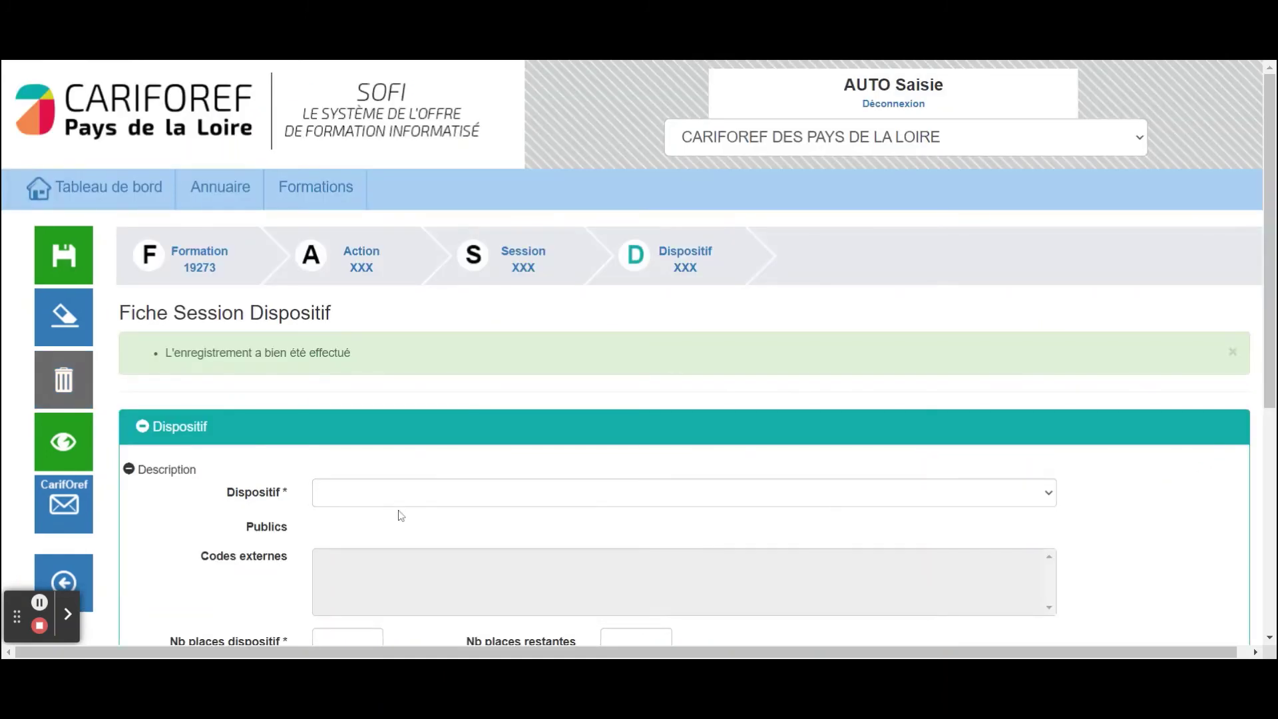
pyautogui.click(406, 498)
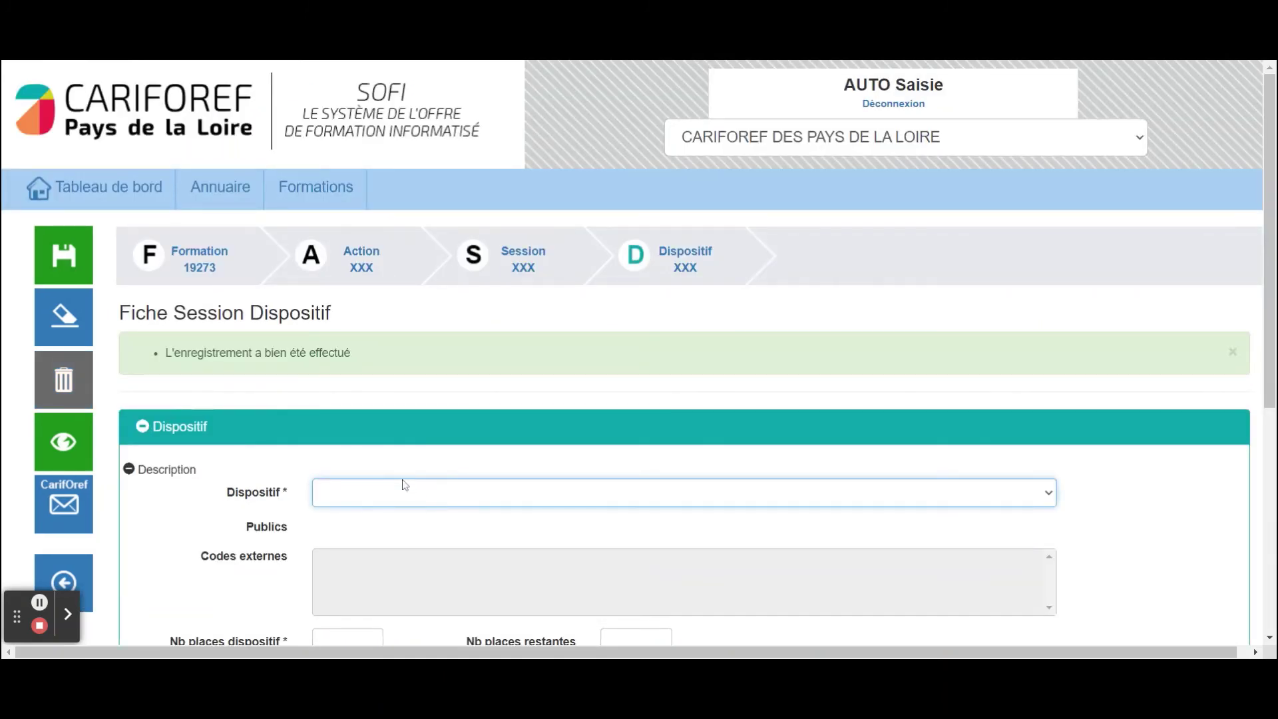
pyautogui.click(405, 484)
pyautogui.scroll(-6, 665, 332)
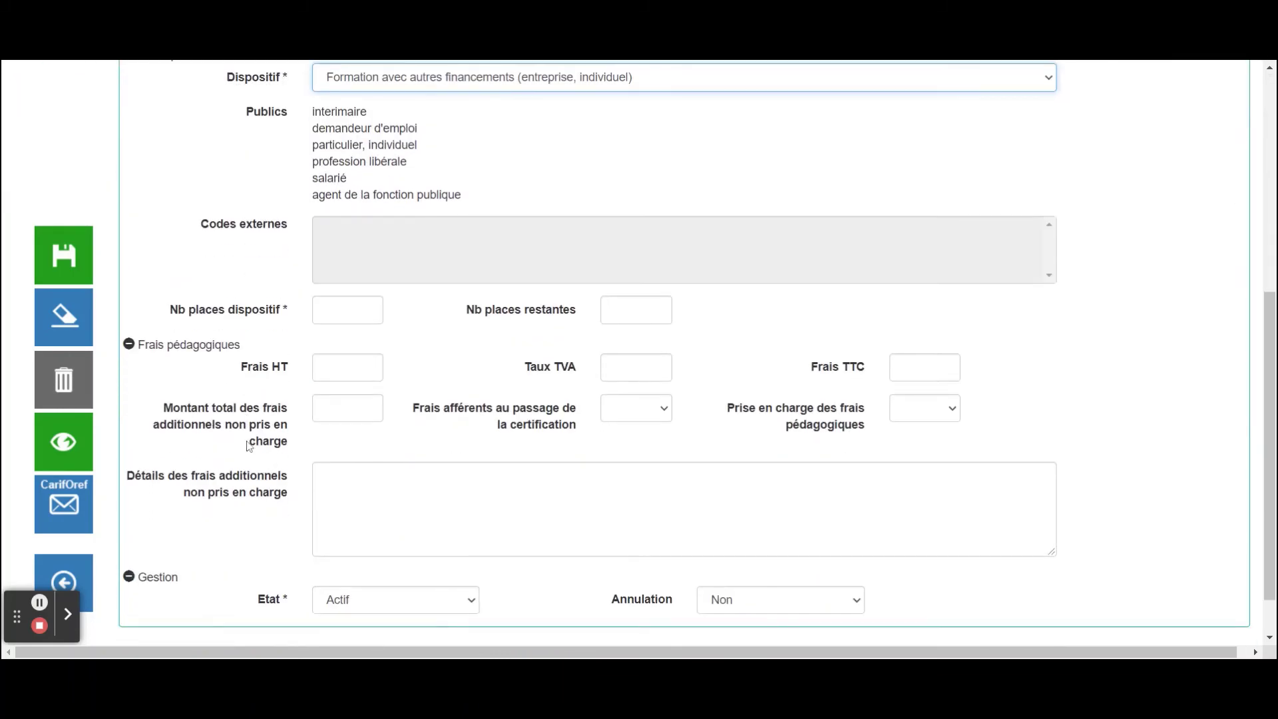
pyautogui.click(335, 310)
pyautogui.write('24')
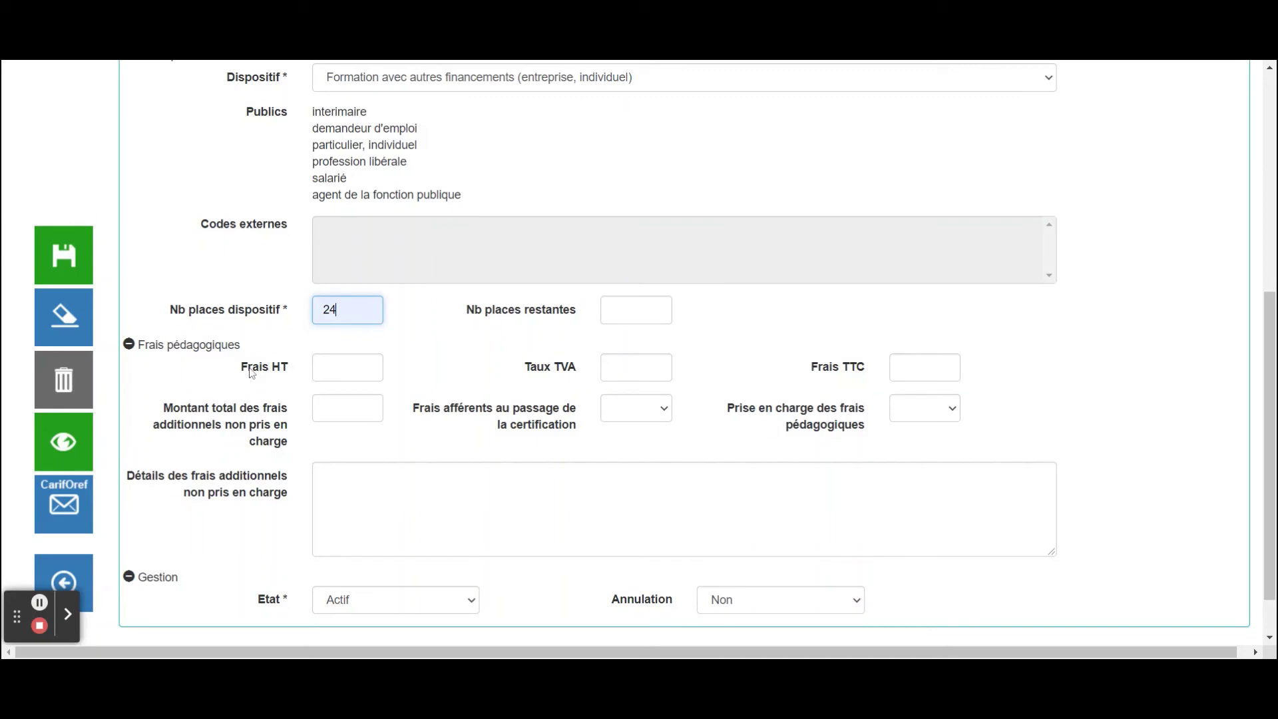
pyautogui.click(327, 369)
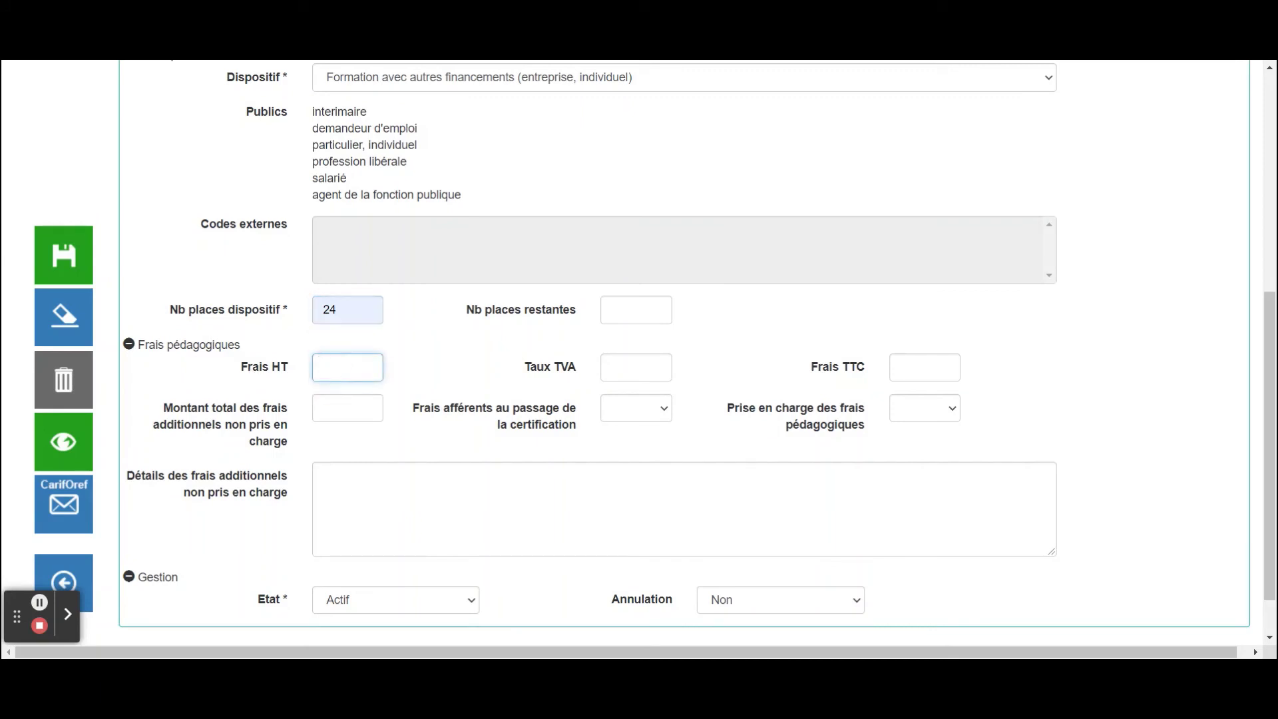
pyautogui.click(67, 253)
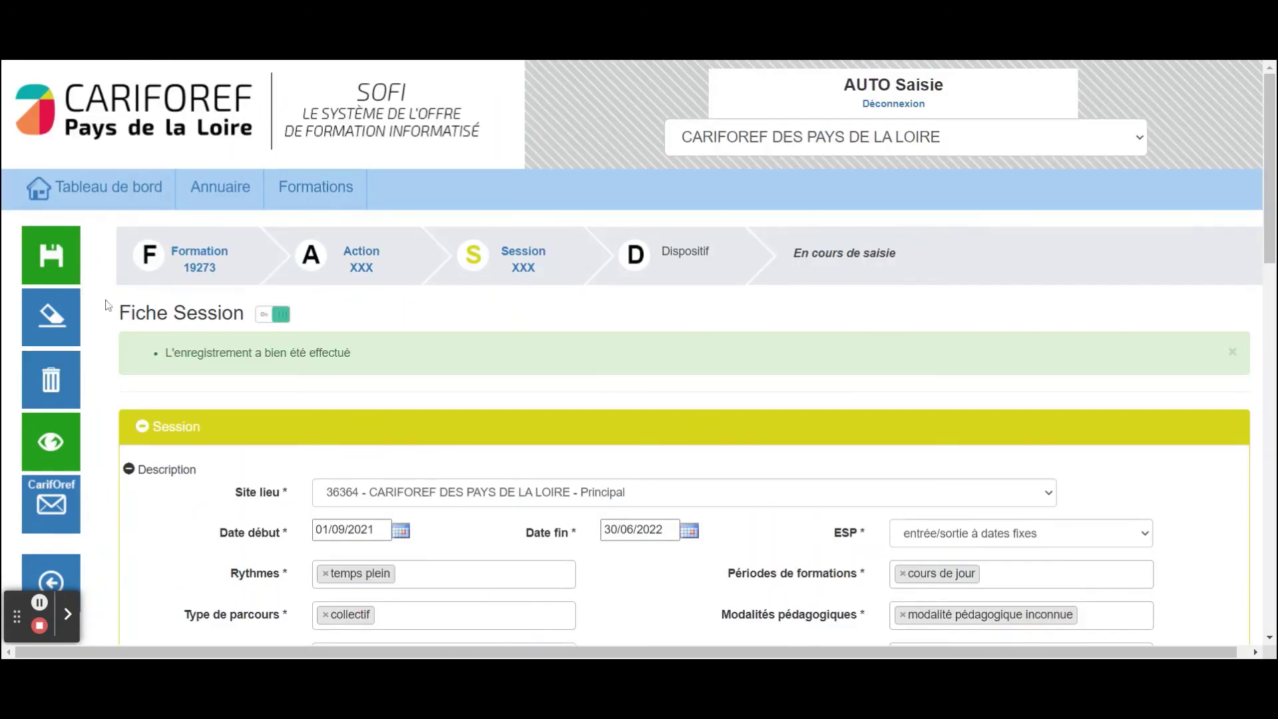
# Open the summary of the training, action and session, review it through to the dispositif, and validate the entry
pyautogui.click(53, 451)
pyautogui.scroll(-3, 567, 426)
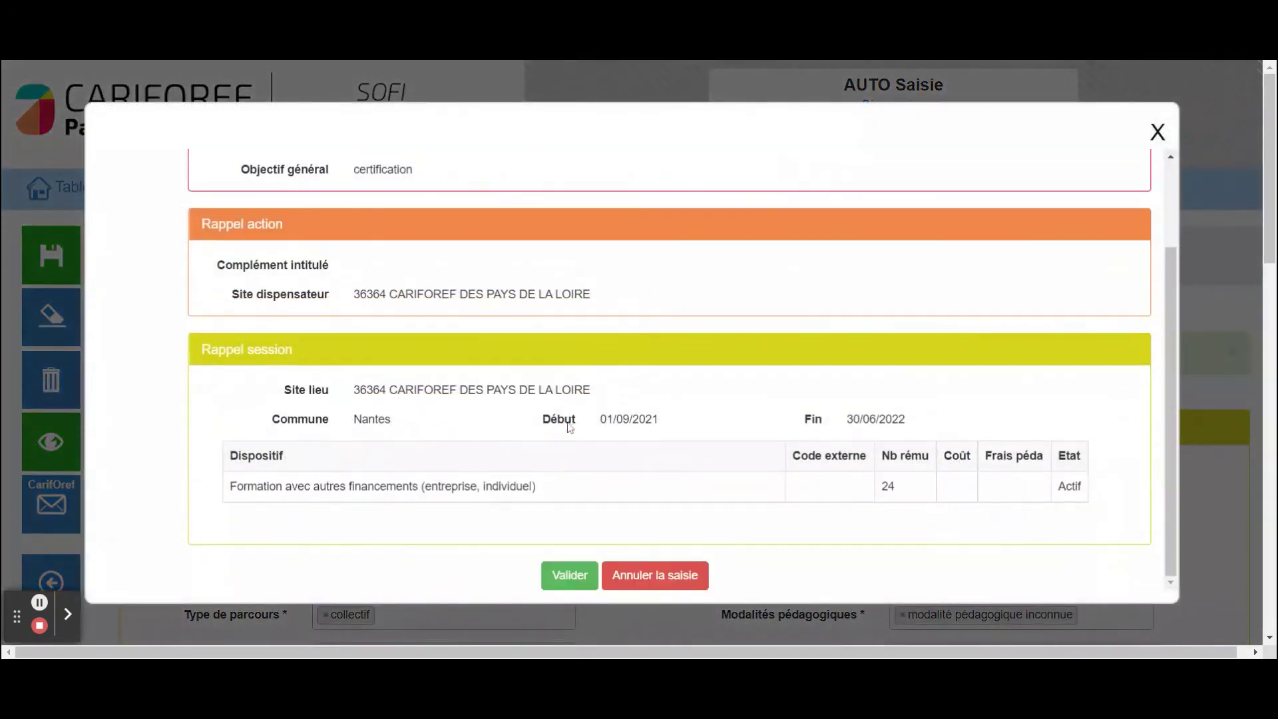
pyautogui.click(569, 574)
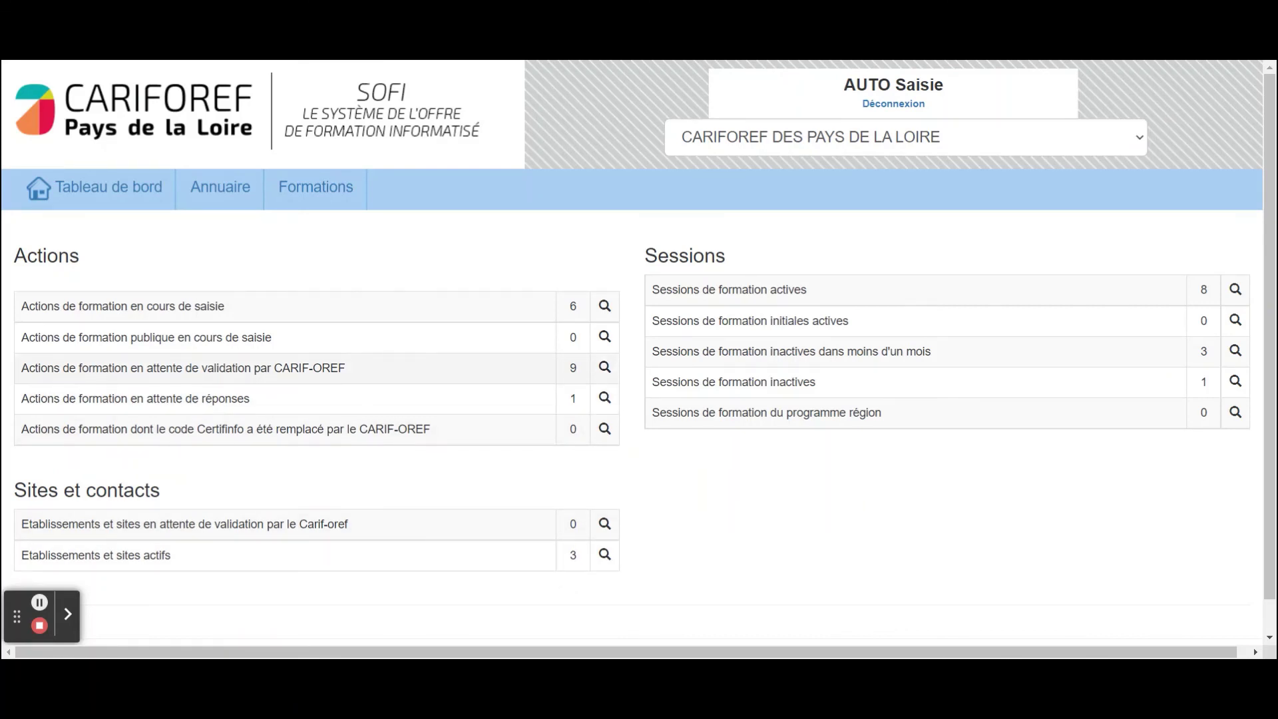
# Examine the dashboard entries for actions awaiting CARIF-OREF validation and for active training sessions
pyautogui.moveTo(21, 367); pyautogui.dragTo(345, 368)
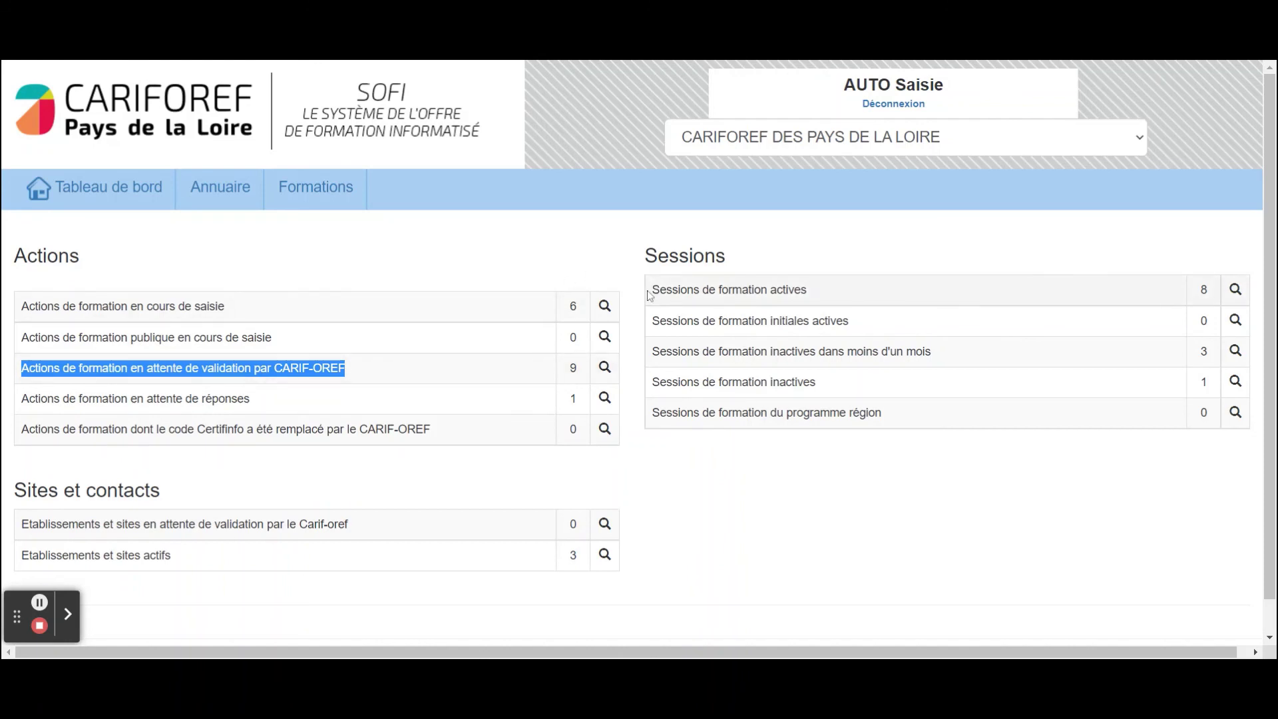
pyautogui.moveTo(651, 293); pyautogui.dragTo(825, 300)
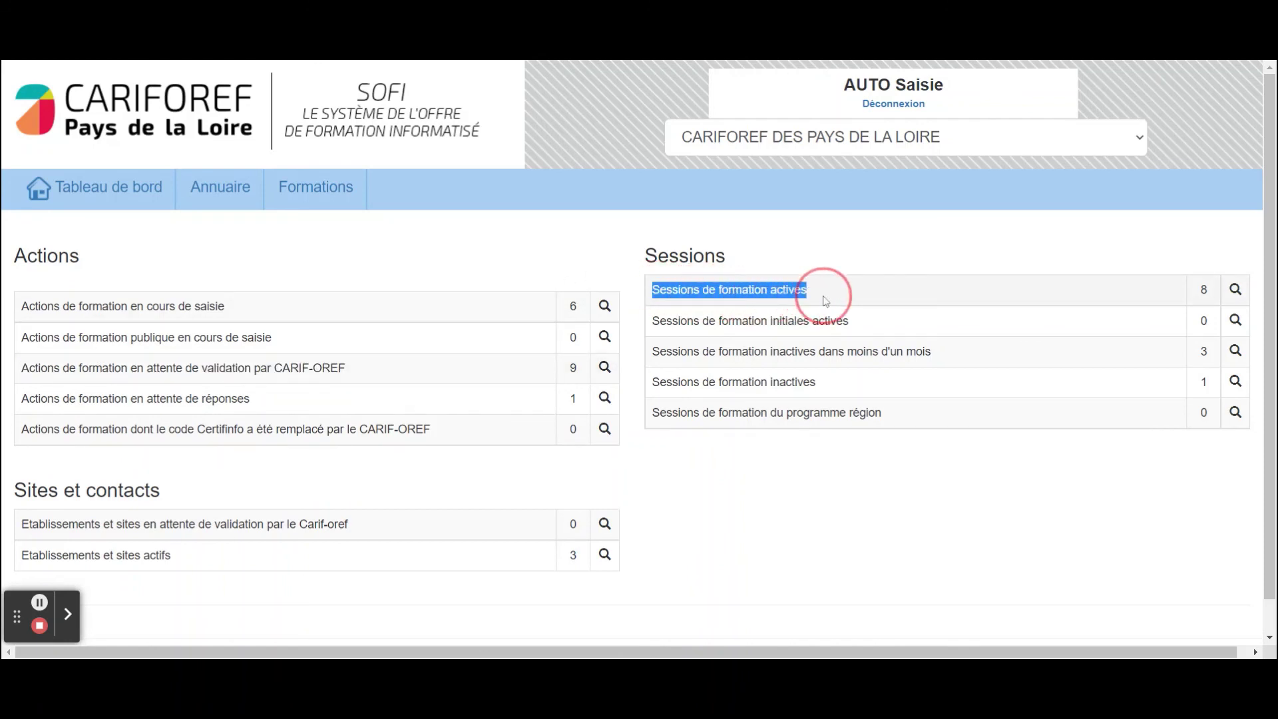